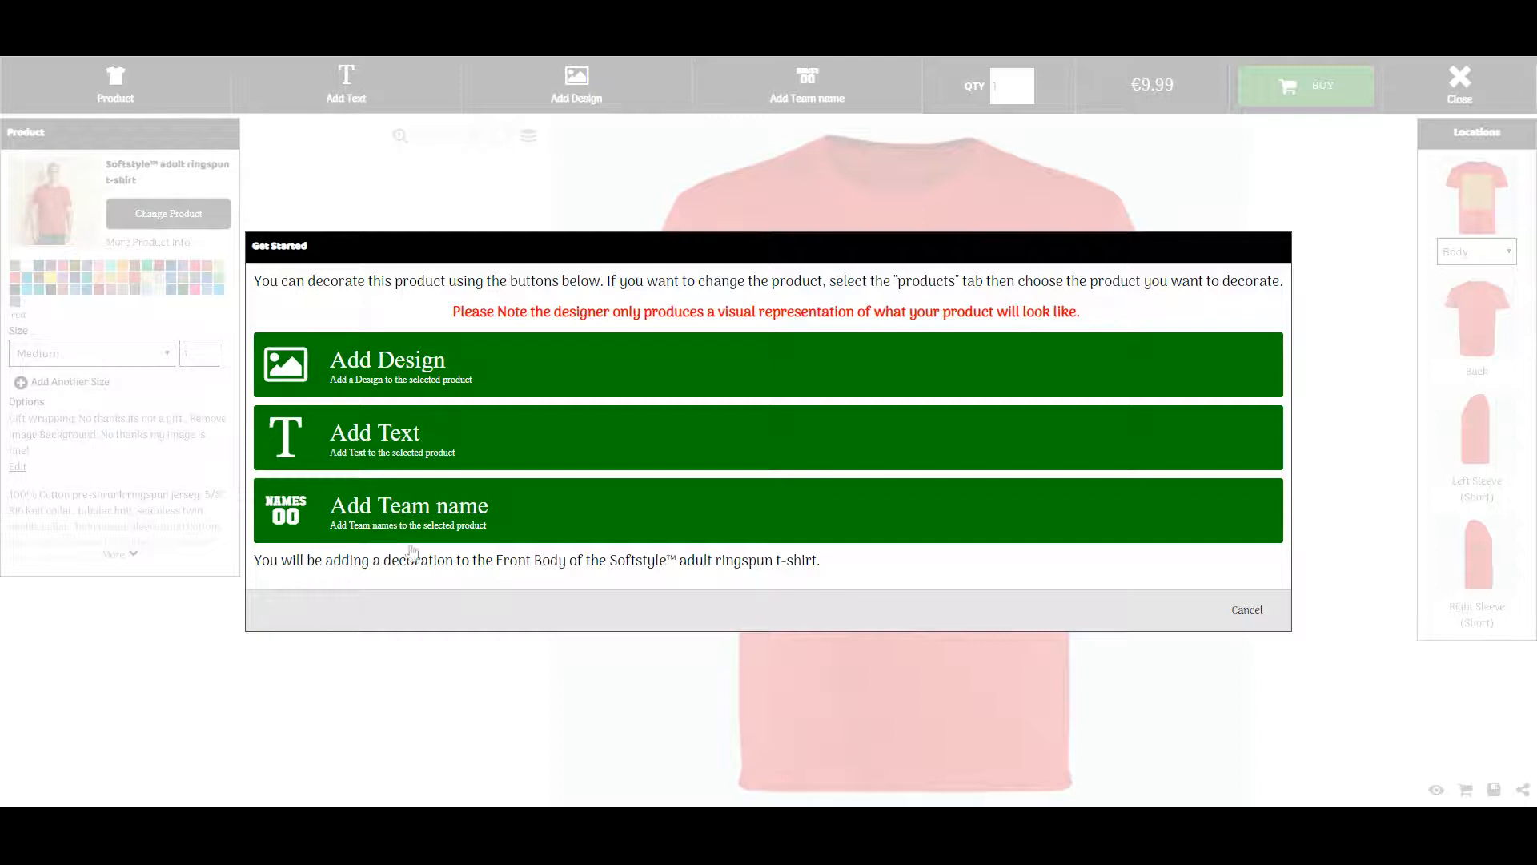
Cancel the Get Started prompt to reach the red Softstyle adult ringspun t-shirt's front body
{"action": "left_click", "coordinate": [1252, 618]}
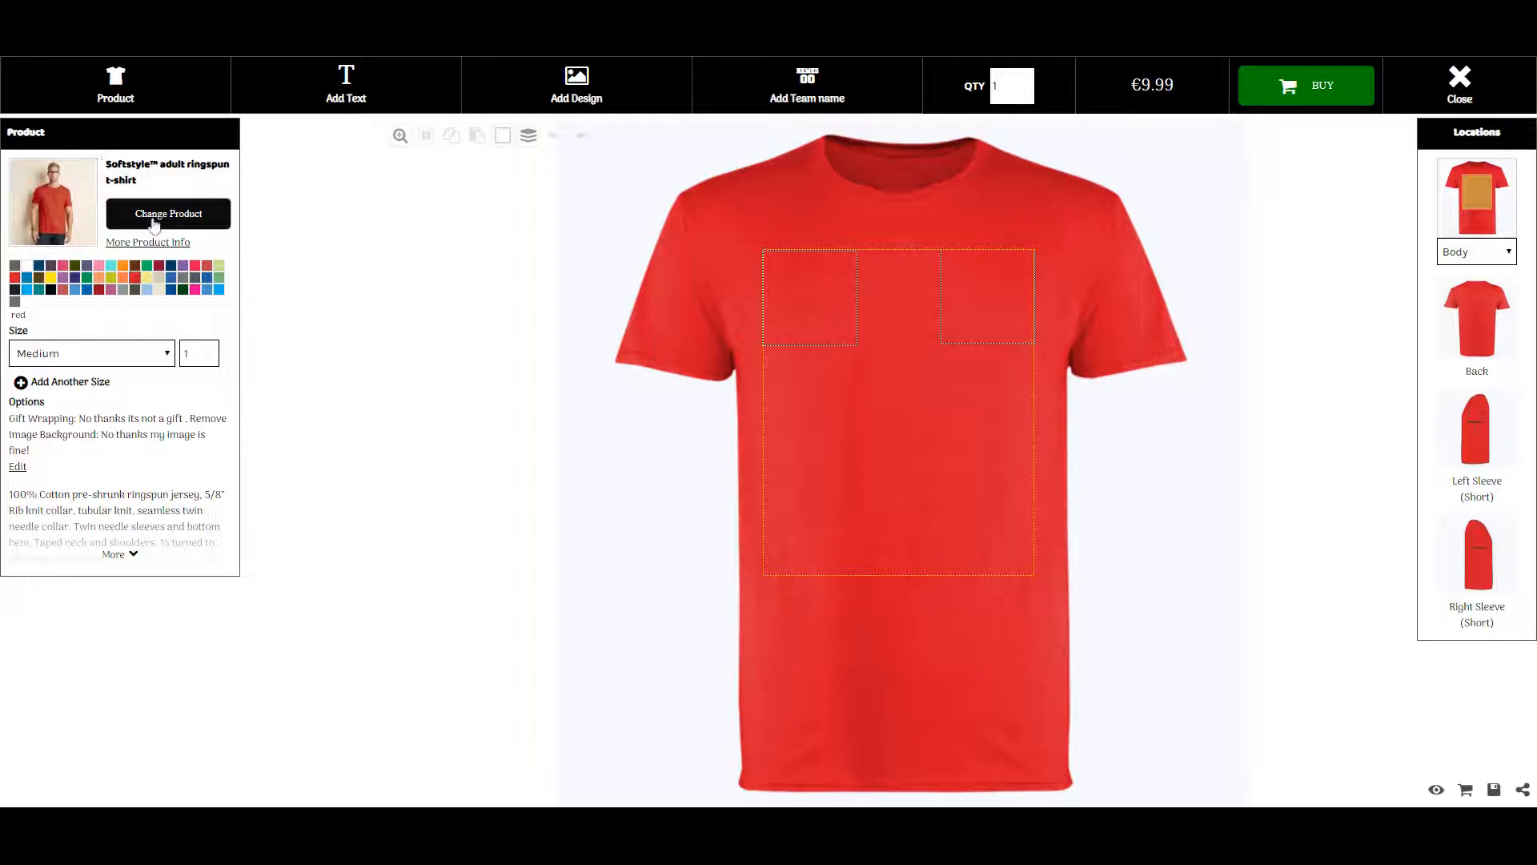
Make the shirt black, one Medium only after removing a trial Large row, then open extra options
{"action": "left_click", "coordinate": [50, 289]}
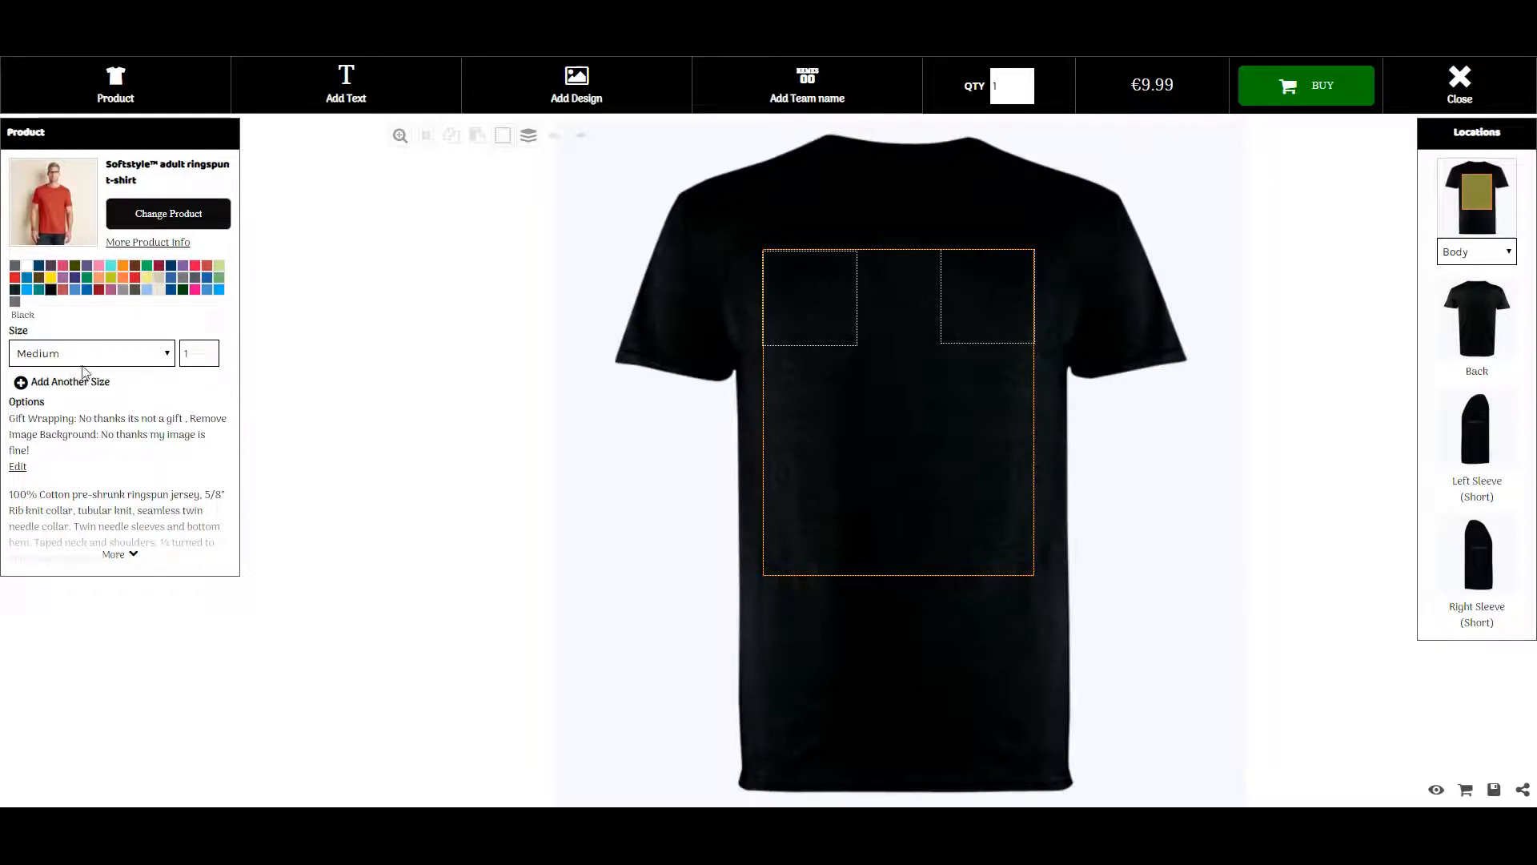
{"action": "left_click", "coordinate": [167, 363]}
{"action": "left_click", "coordinate": [79, 383]}
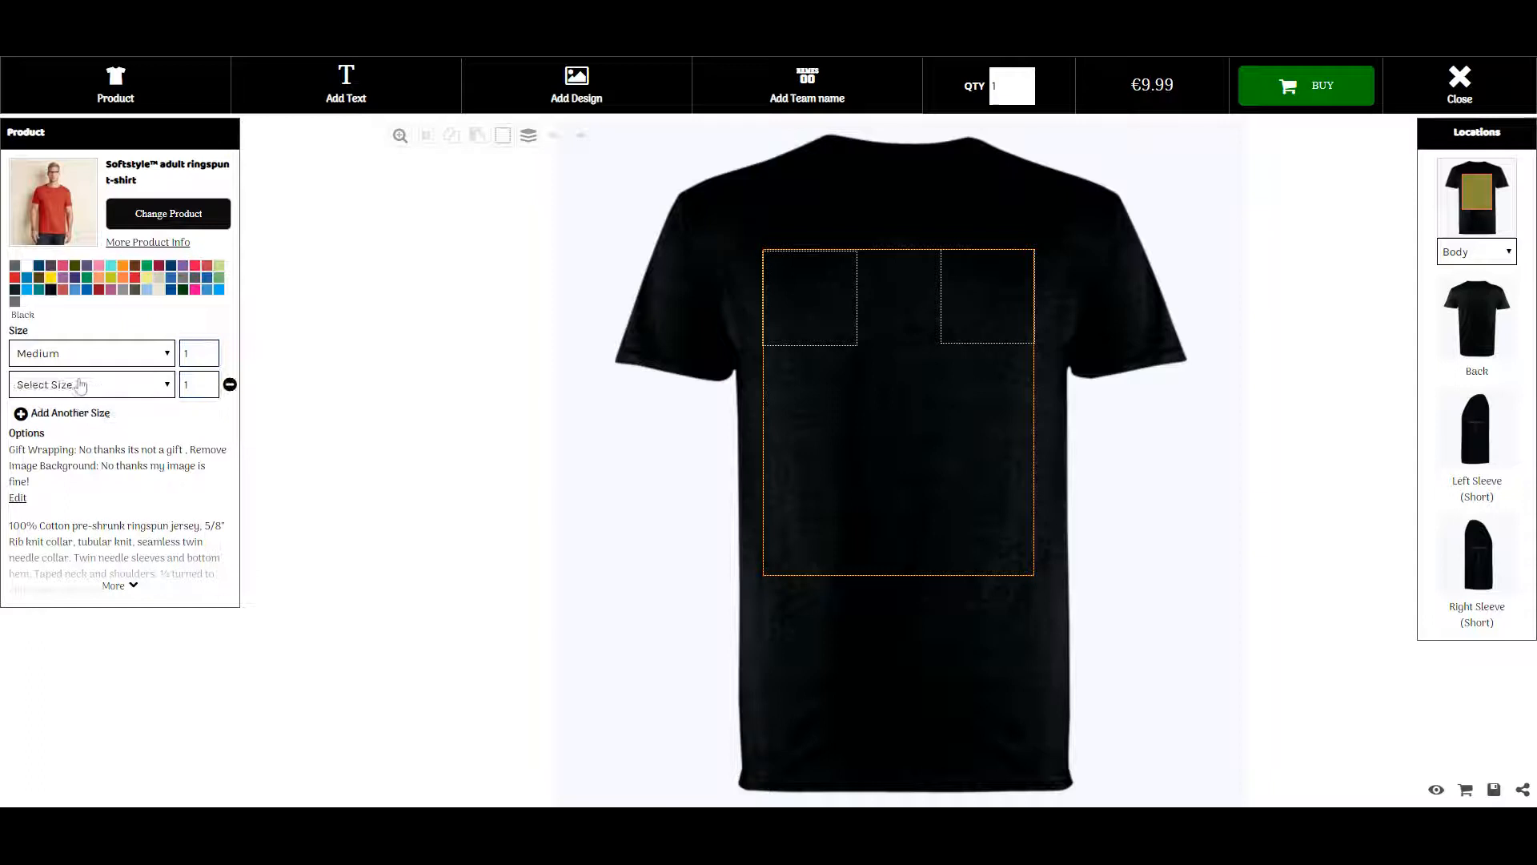
{"action": "left_click", "coordinate": [167, 385]}
{"action": "left_click", "coordinate": [160, 405]}
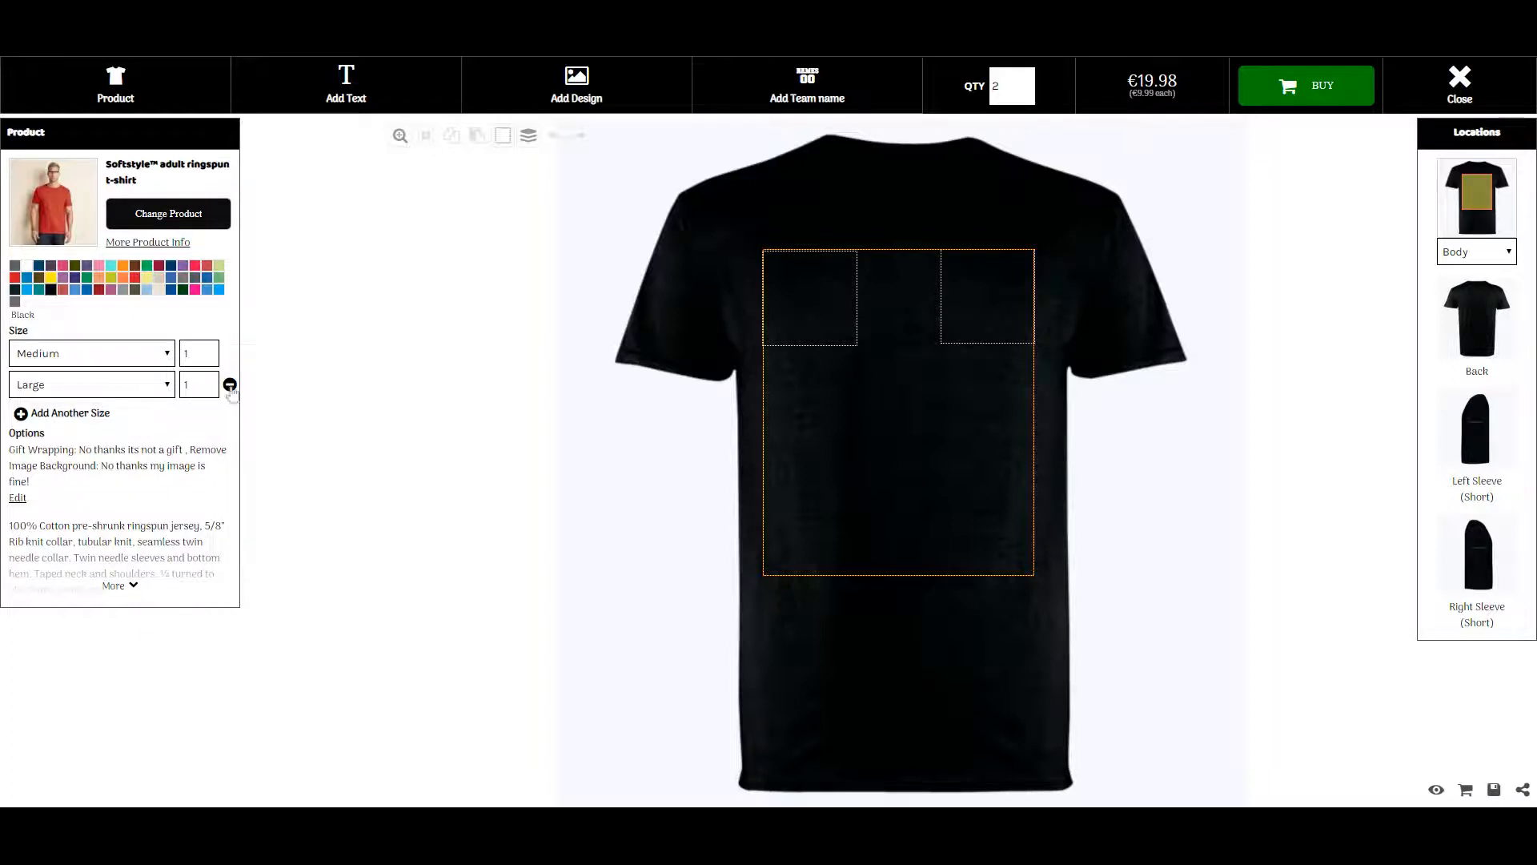
{"action": "left_click", "coordinate": [230, 386]}
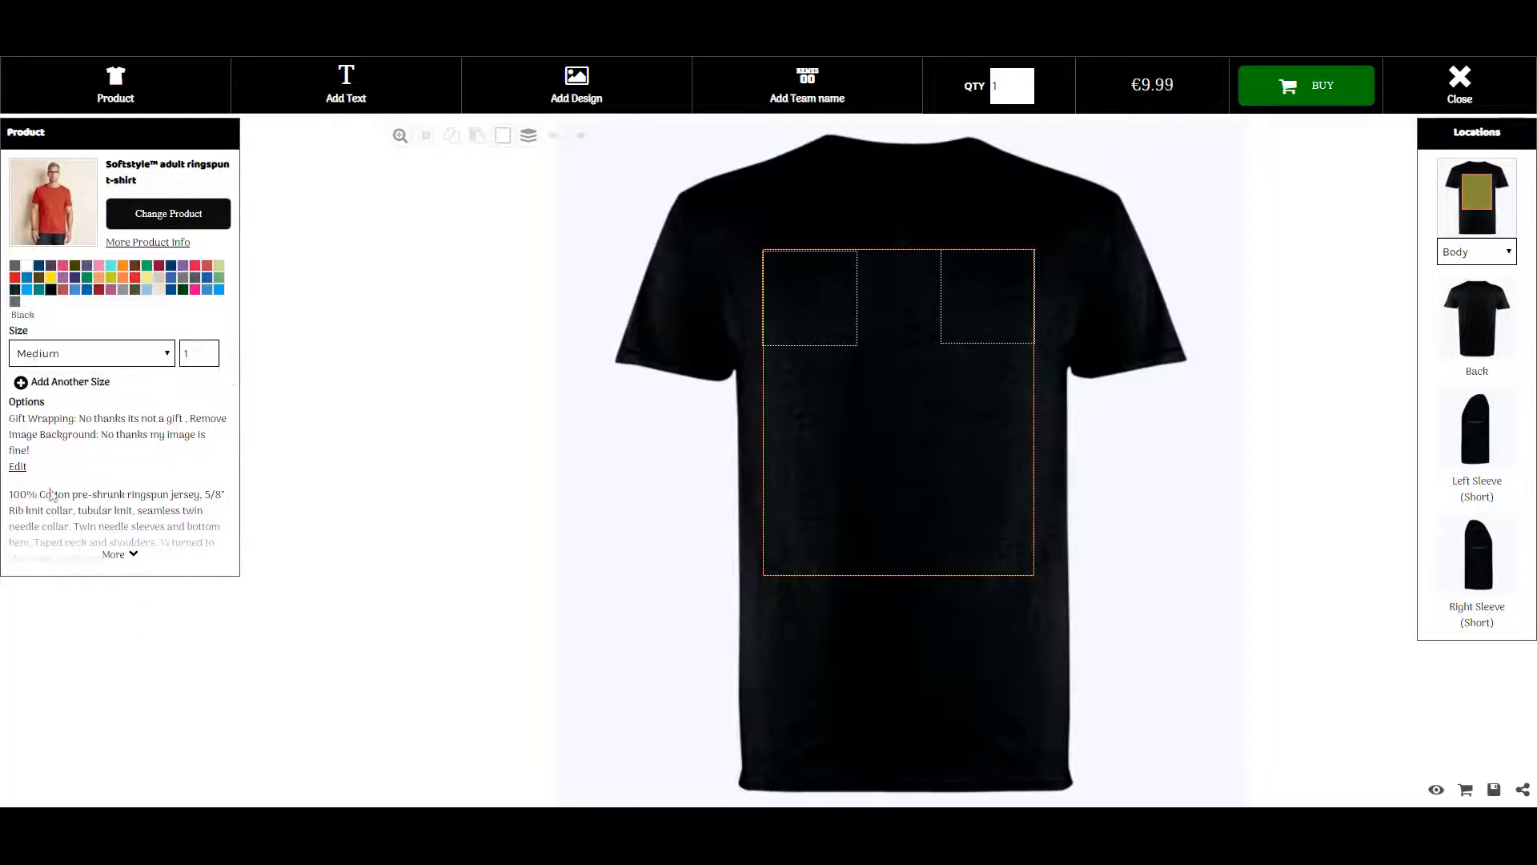
{"action": "left_click", "coordinate": [21, 467]}
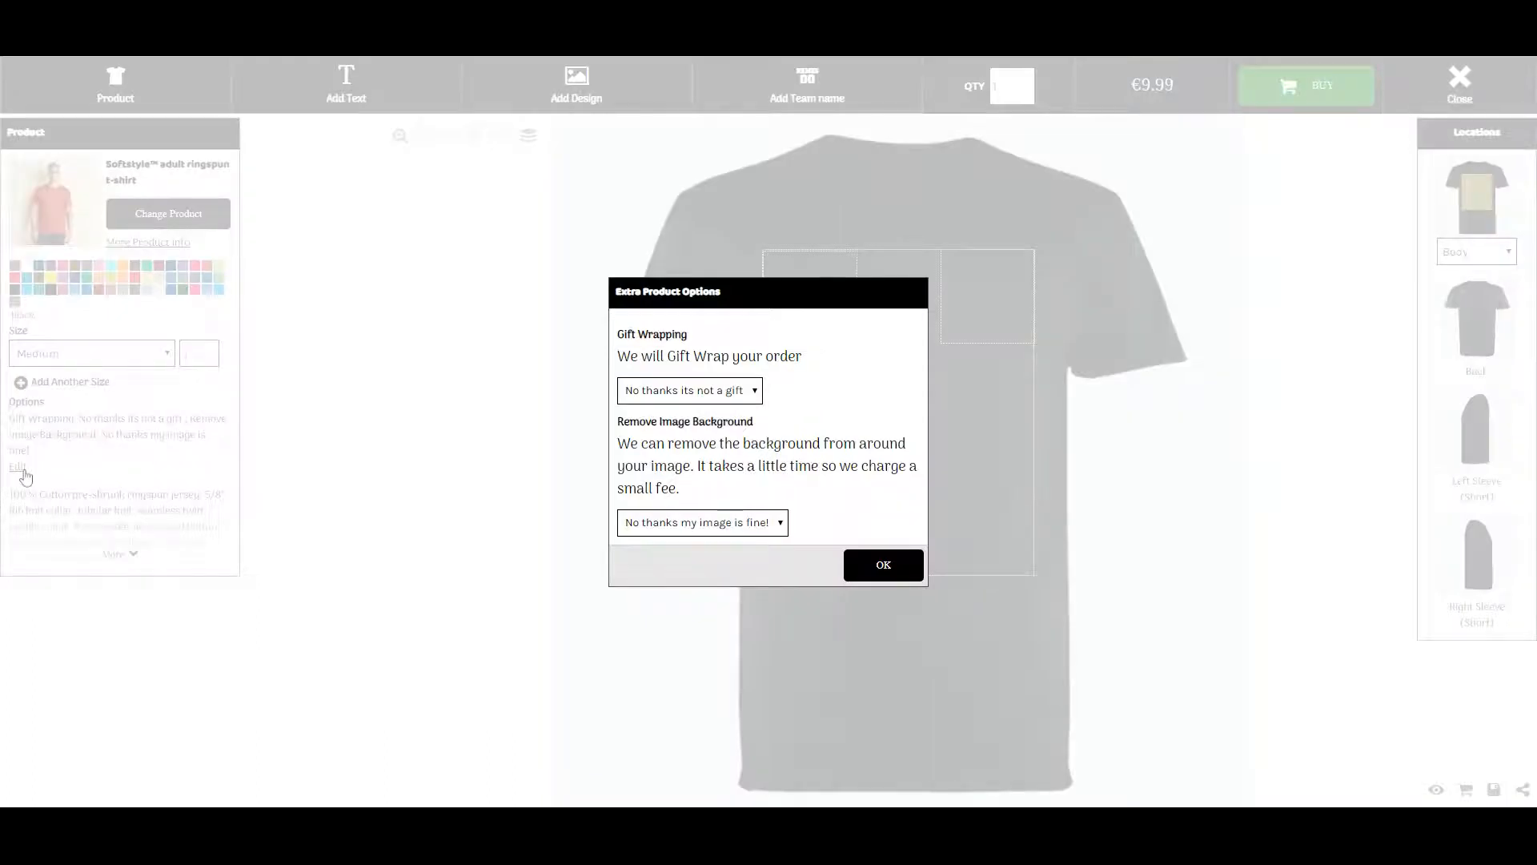
Leave Gift Wrapping and Remove Image Background on 'No thanks' and confirm the extra options
{"action": "left_click", "coordinate": [759, 396]}
{"action": "left_click", "coordinate": [783, 527]}
{"action": "left_click", "coordinate": [895, 568]}
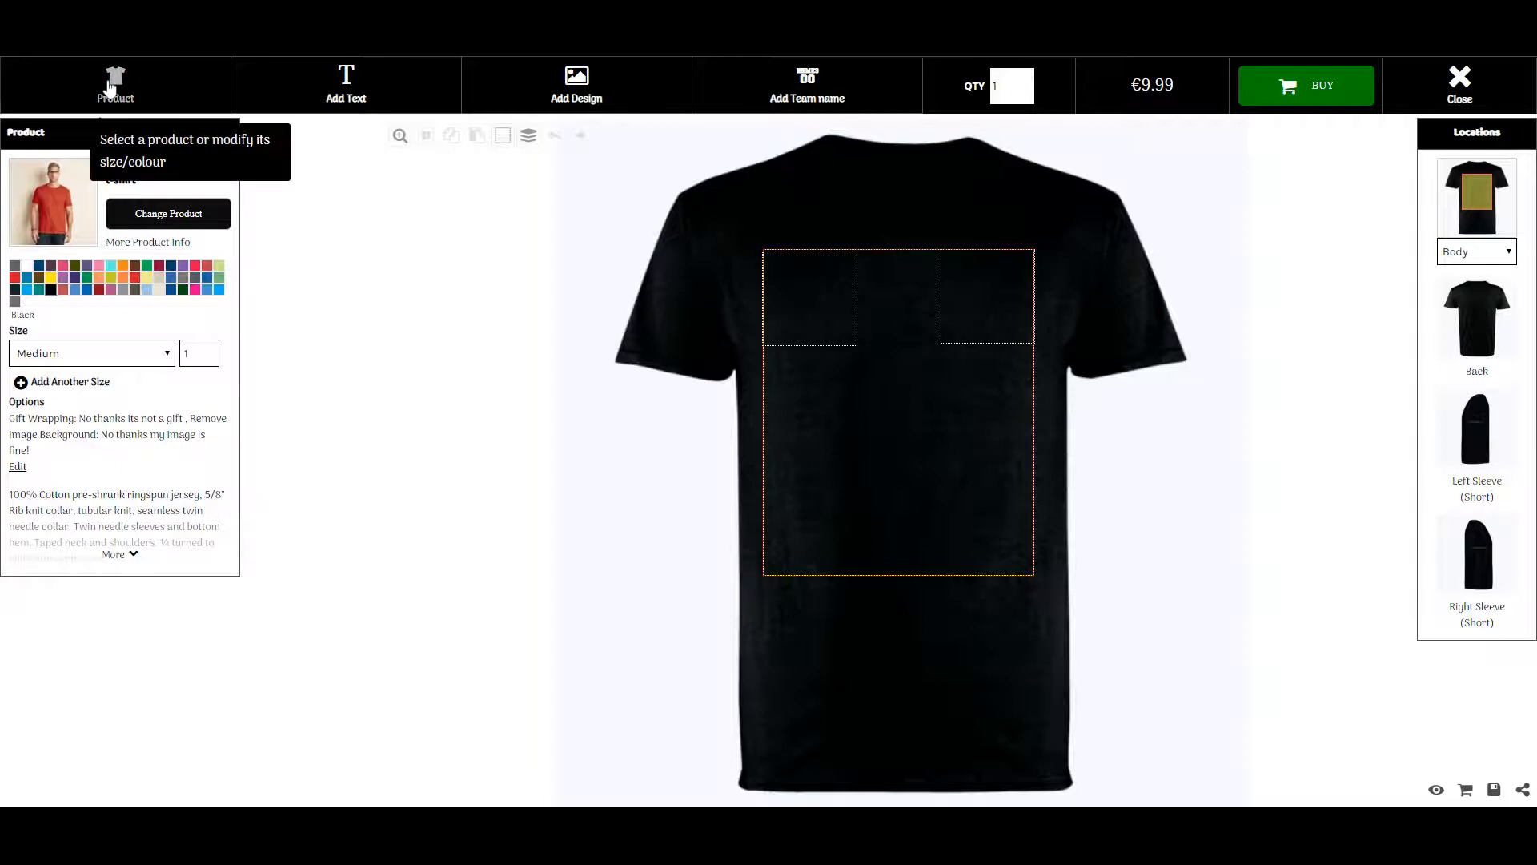
{"action": "left_click", "coordinate": [373, 94]}
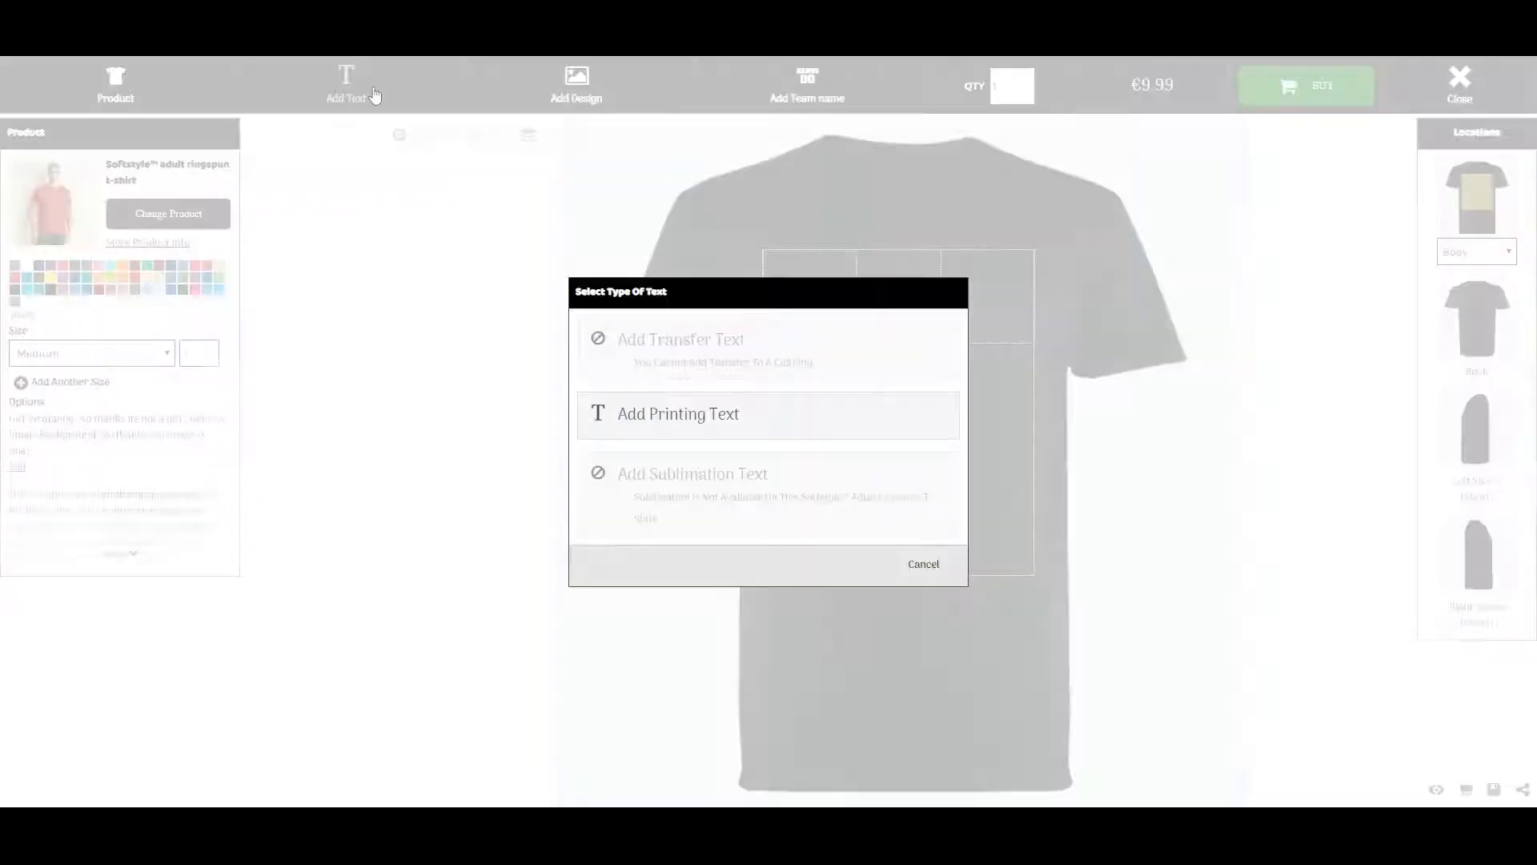
{"action": "left_click", "coordinate": [935, 568]}
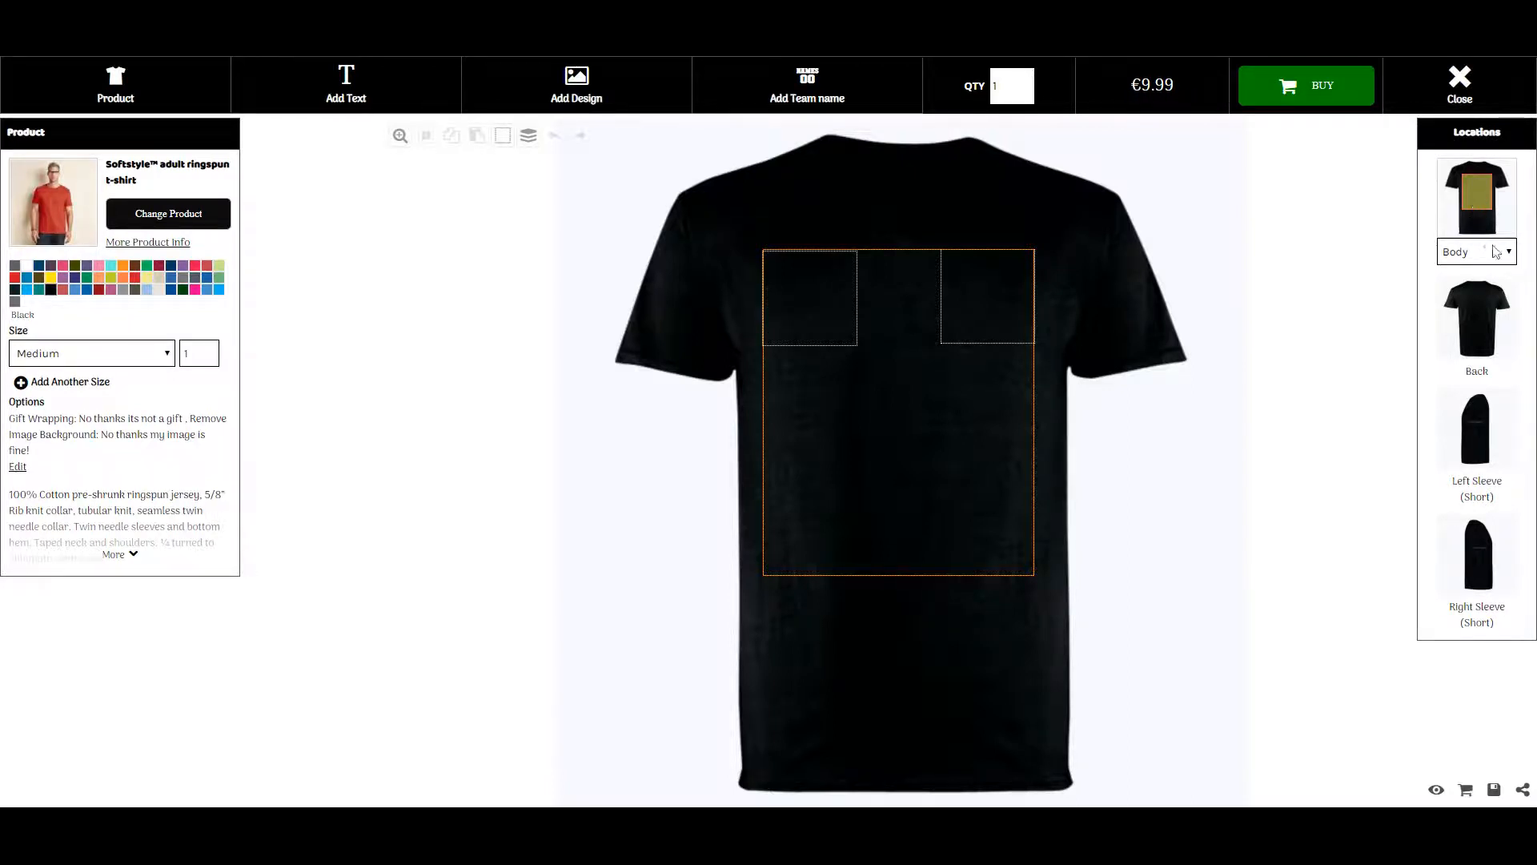
Preview the Left chest, Body and Back print locations on the shirt
{"action": "left_click", "coordinate": [1498, 260]}
{"action": "left_click", "coordinate": [992, 312]}
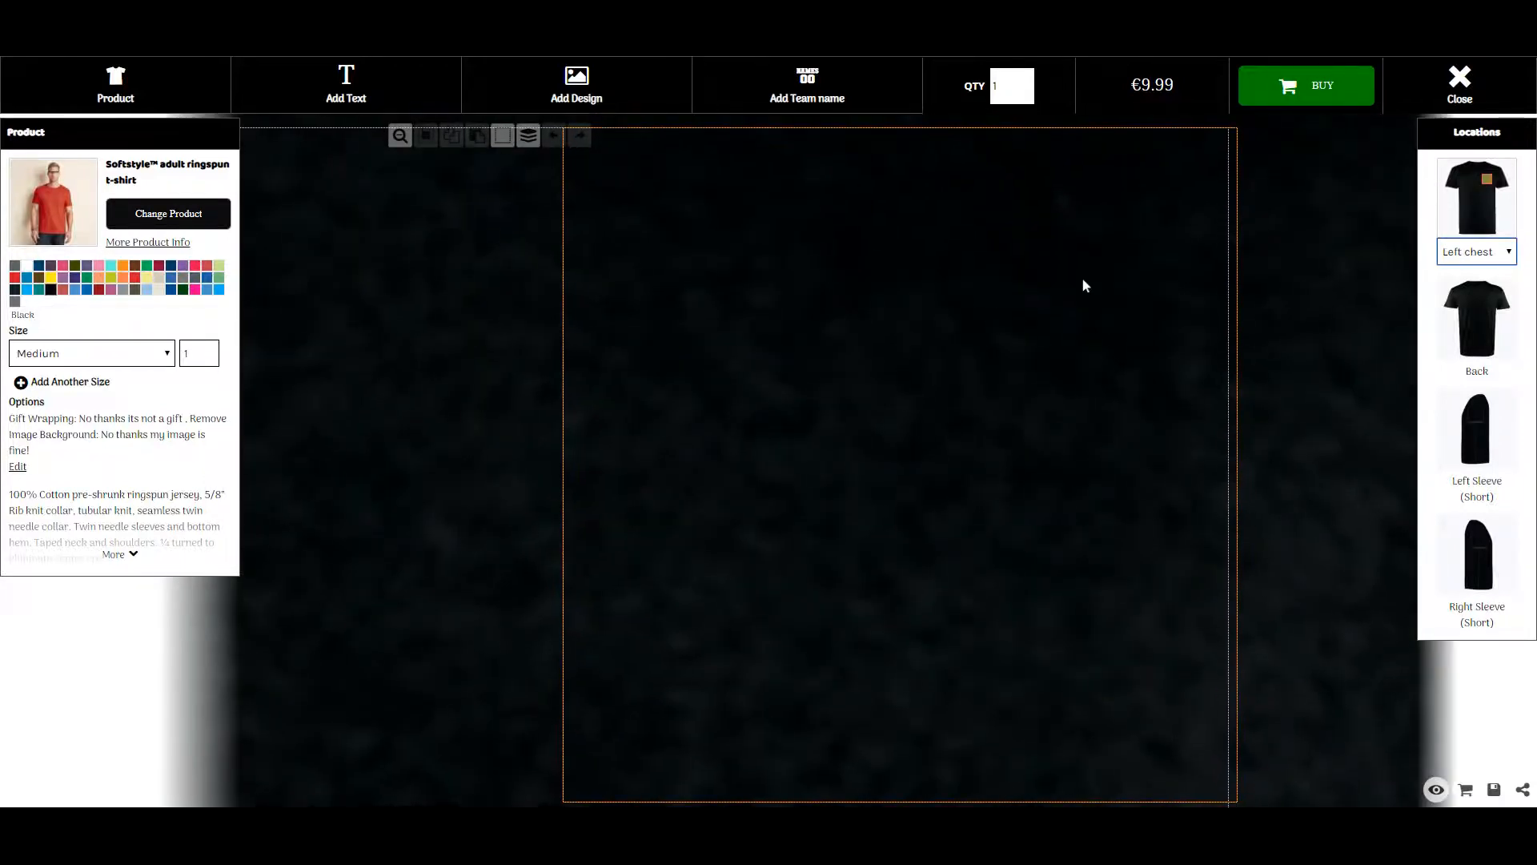
{"action": "left_click", "coordinate": [1509, 251]}
{"action": "left_click", "coordinate": [1498, 272]}
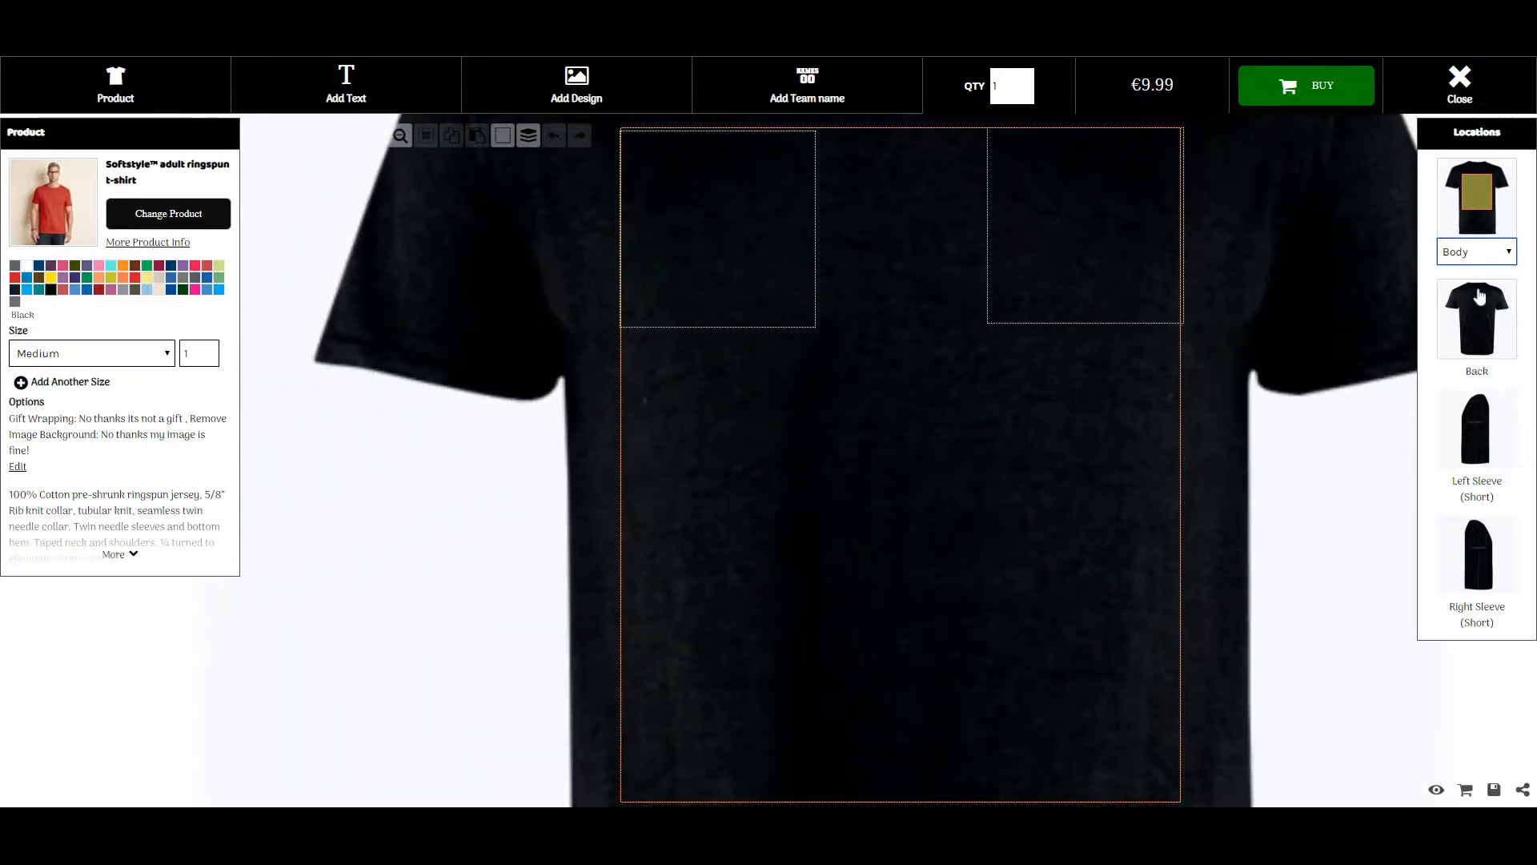
{"action": "left_click", "coordinate": [1491, 317]}
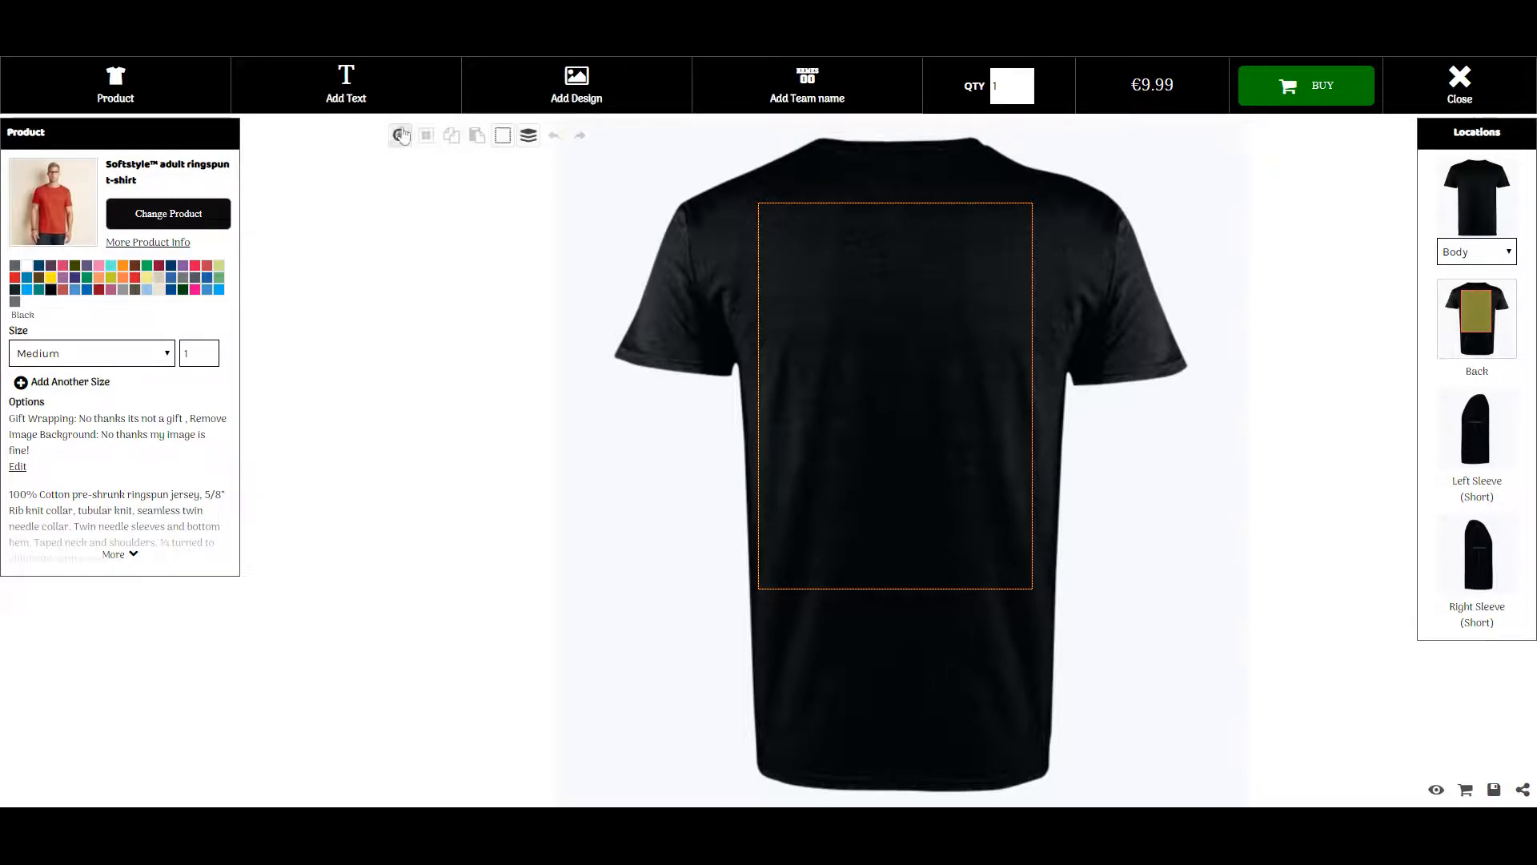
Toggle the decoration border off and on, return to the front body, and start adding a design
{"action": "left_click", "coordinate": [504, 136]}
{"action": "left_click", "coordinate": [503, 136]}
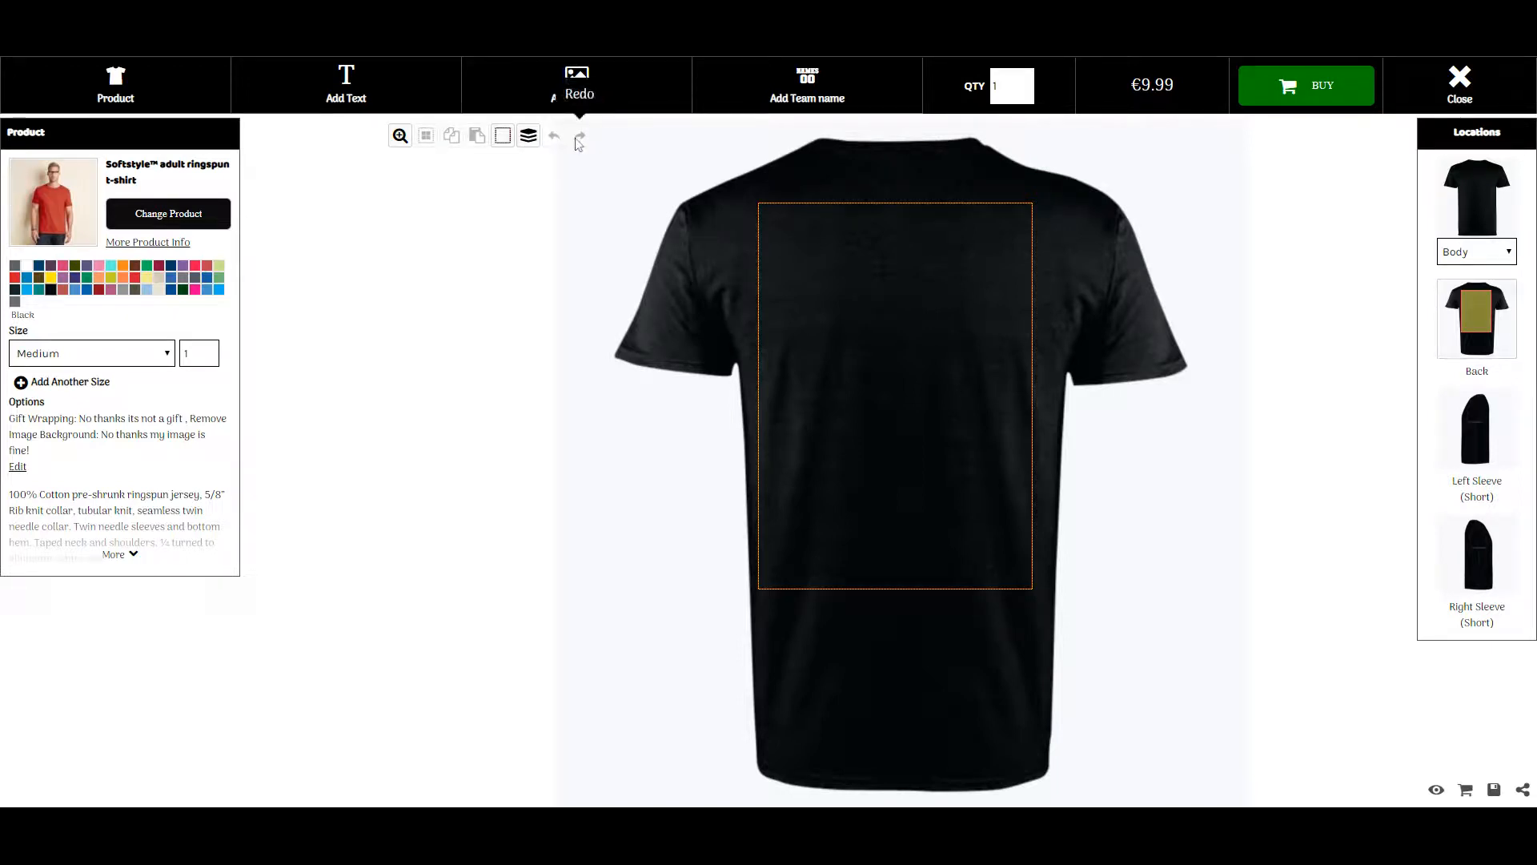
{"action": "left_click", "coordinate": [1505, 192]}
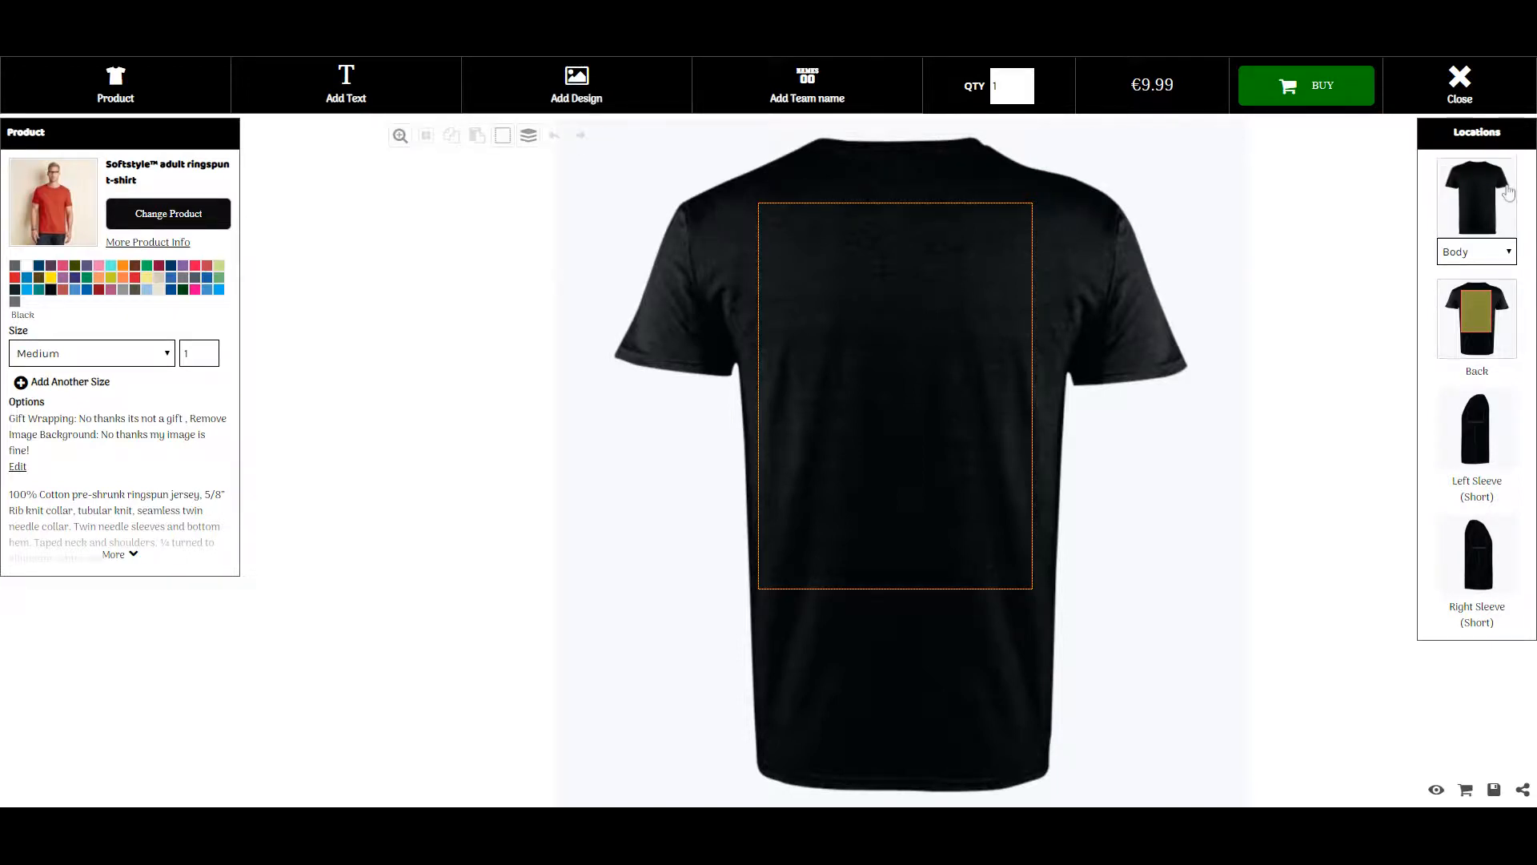
{"action": "left_click", "coordinate": [564, 84]}
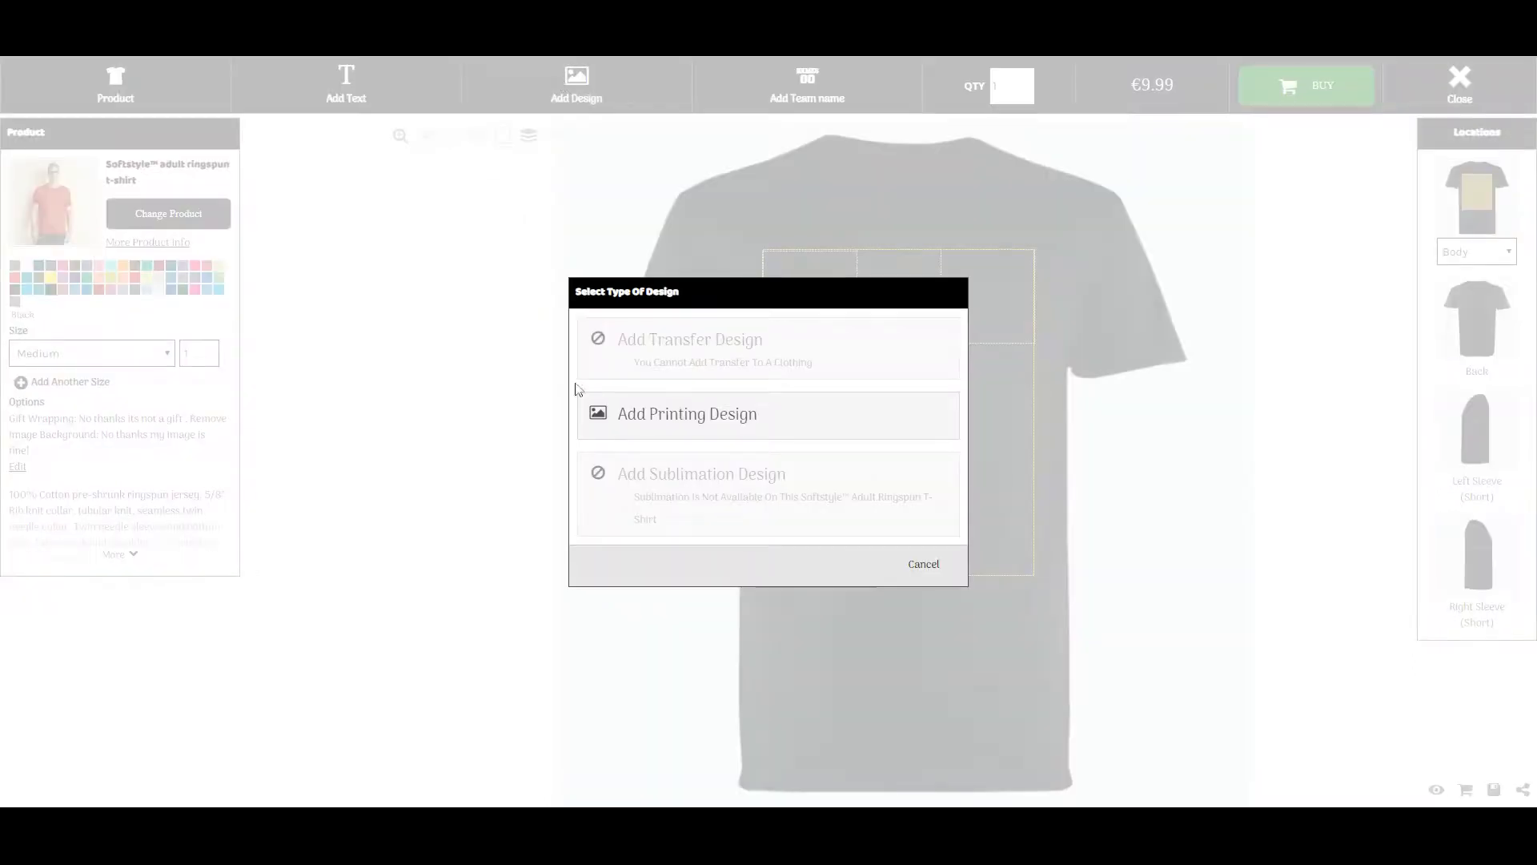
Pick a printed design and place the Smiley Moon store design on the shirt front
{"action": "left_click", "coordinate": [677, 421]}
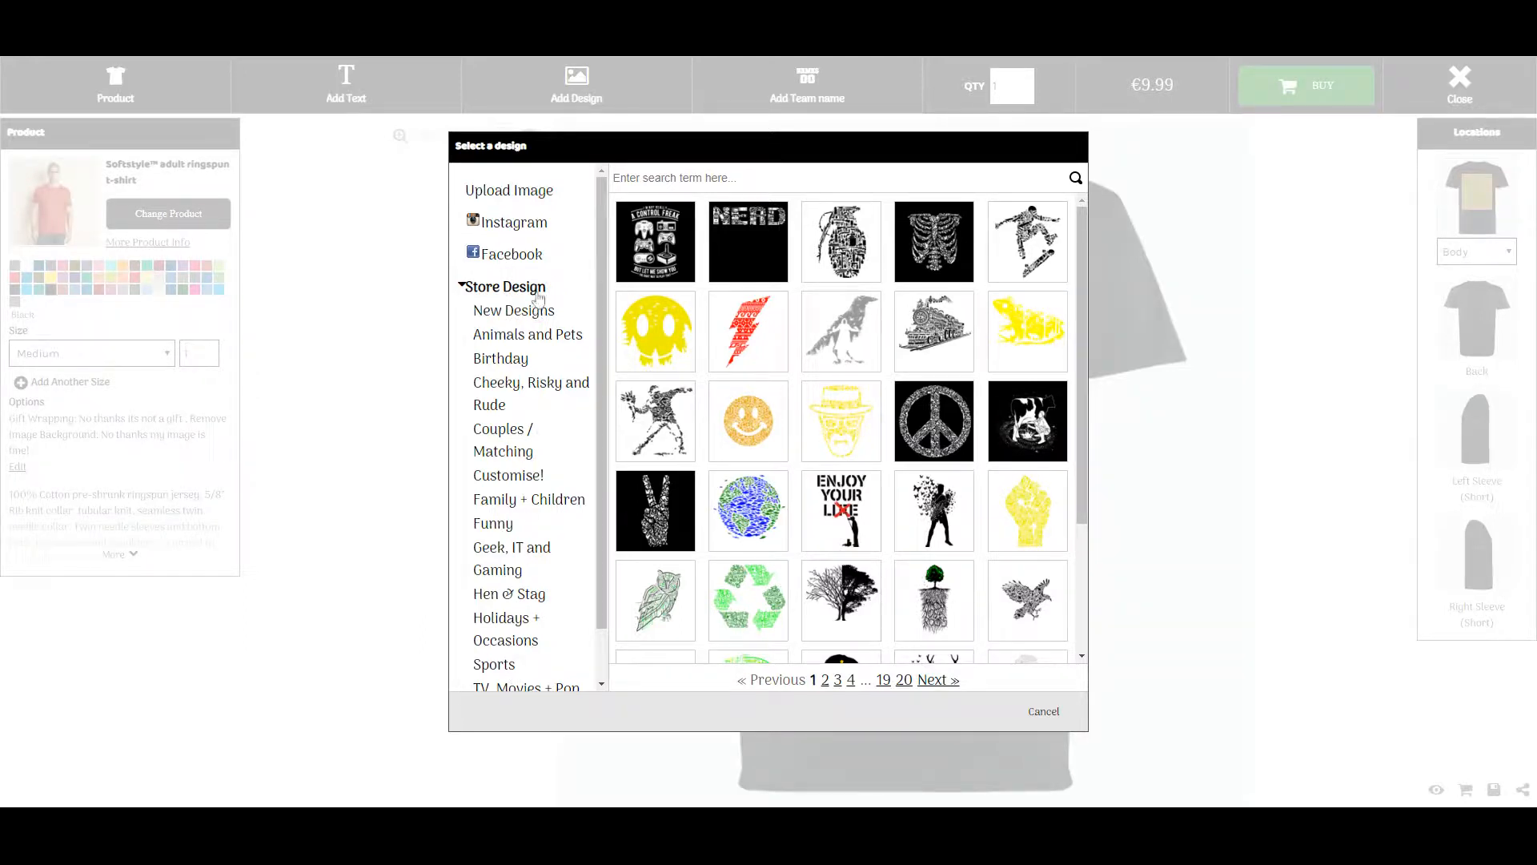
{"action": "left_click", "coordinate": [665, 331]}
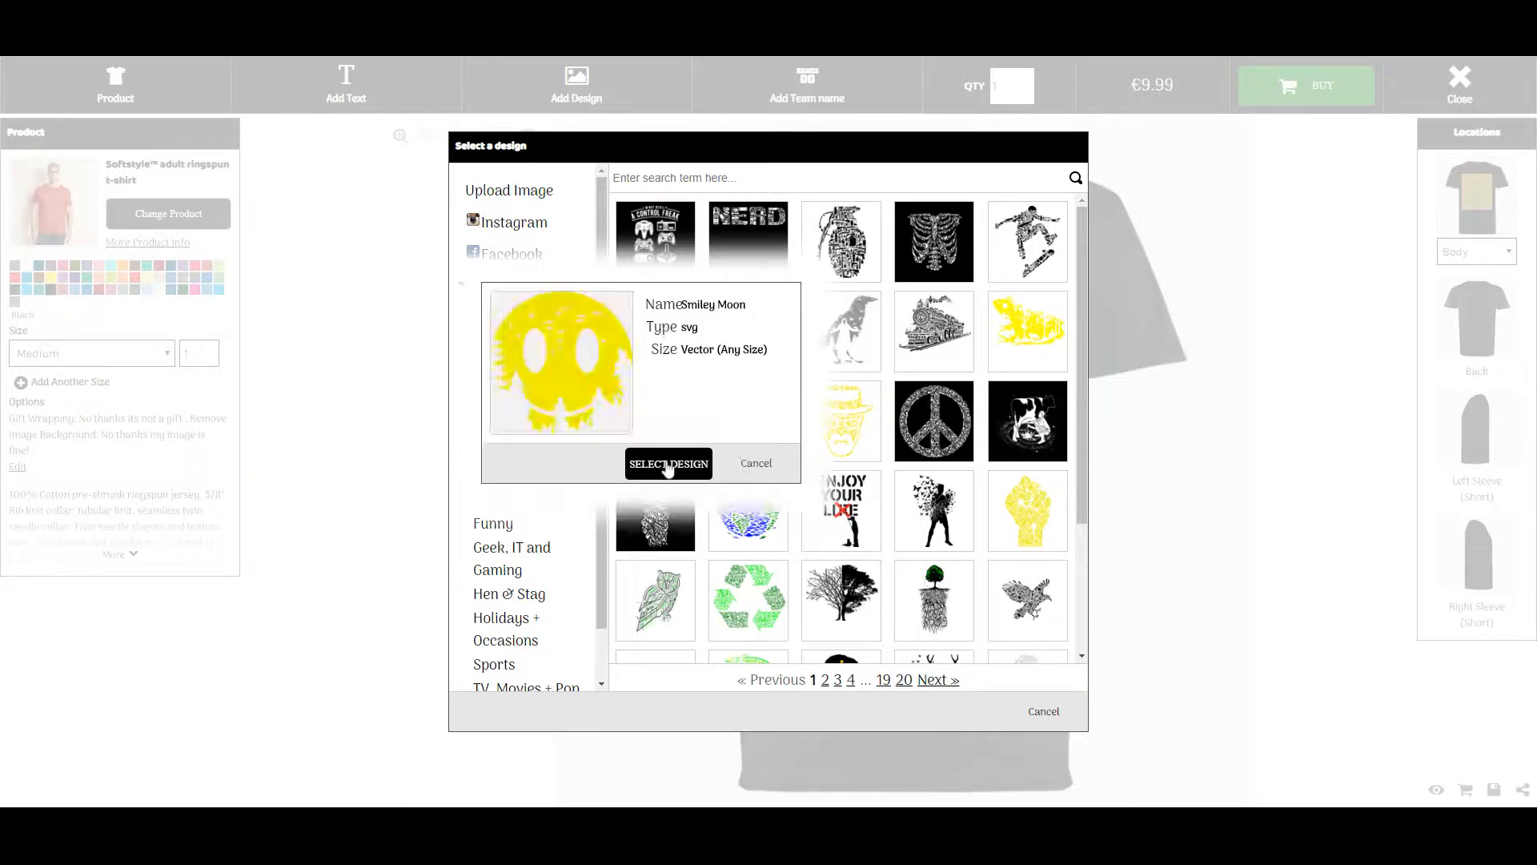
{"action": "left_click", "coordinate": [667, 465]}
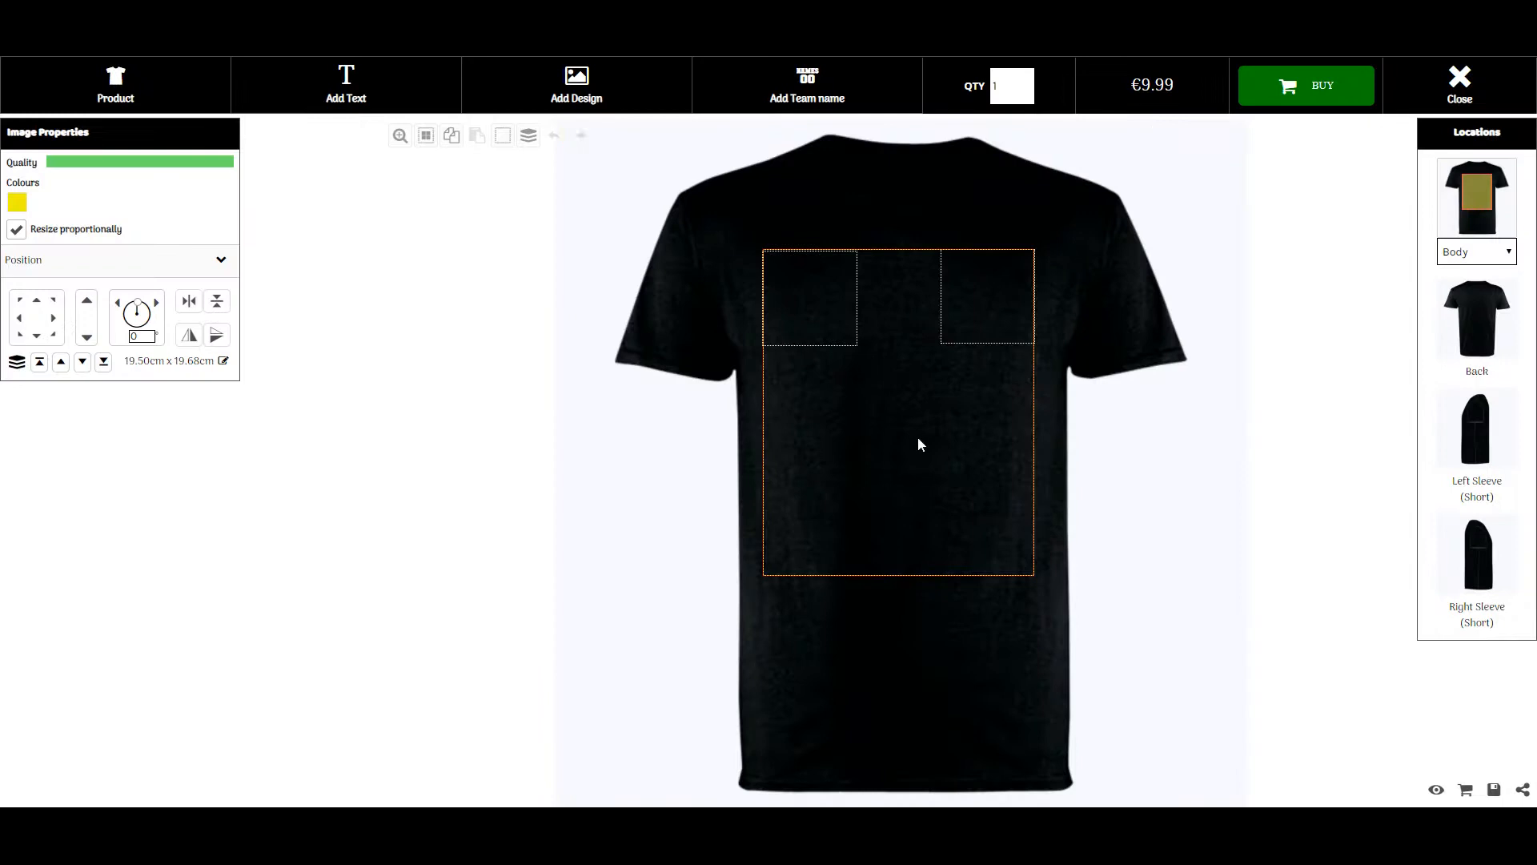
Move the Smiley Moon design lower, resize it to 18.11 × 18.28 cm, and show its colours
{"action": "left_click_drag", "start_coordinate": [911, 394], "coordinate": [906, 434]}
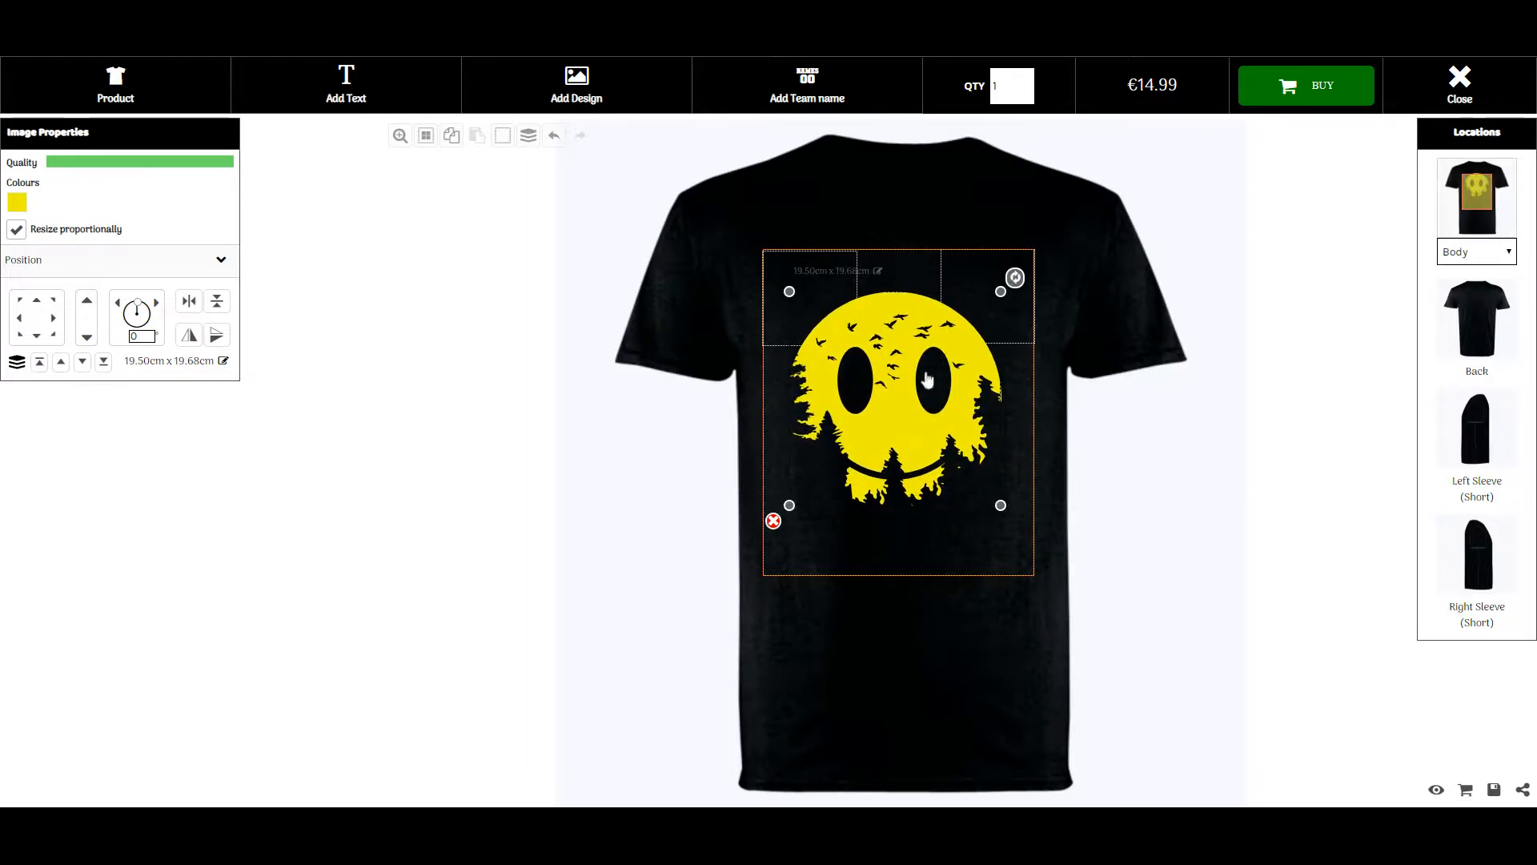
{"action": "mouse_move", "coordinate": [1001, 290]}
{"action": "left_mouse_down"}
{"action": "mouse_move", "coordinate": [1021, 268]}
{"action": "mouse_move", "coordinate": [991, 305]}
{"action": "mouse_move", "coordinate": [1015, 275]}
{"action": "mouse_move", "coordinate": [1005, 311]}
{"action": "left_mouse_up"}
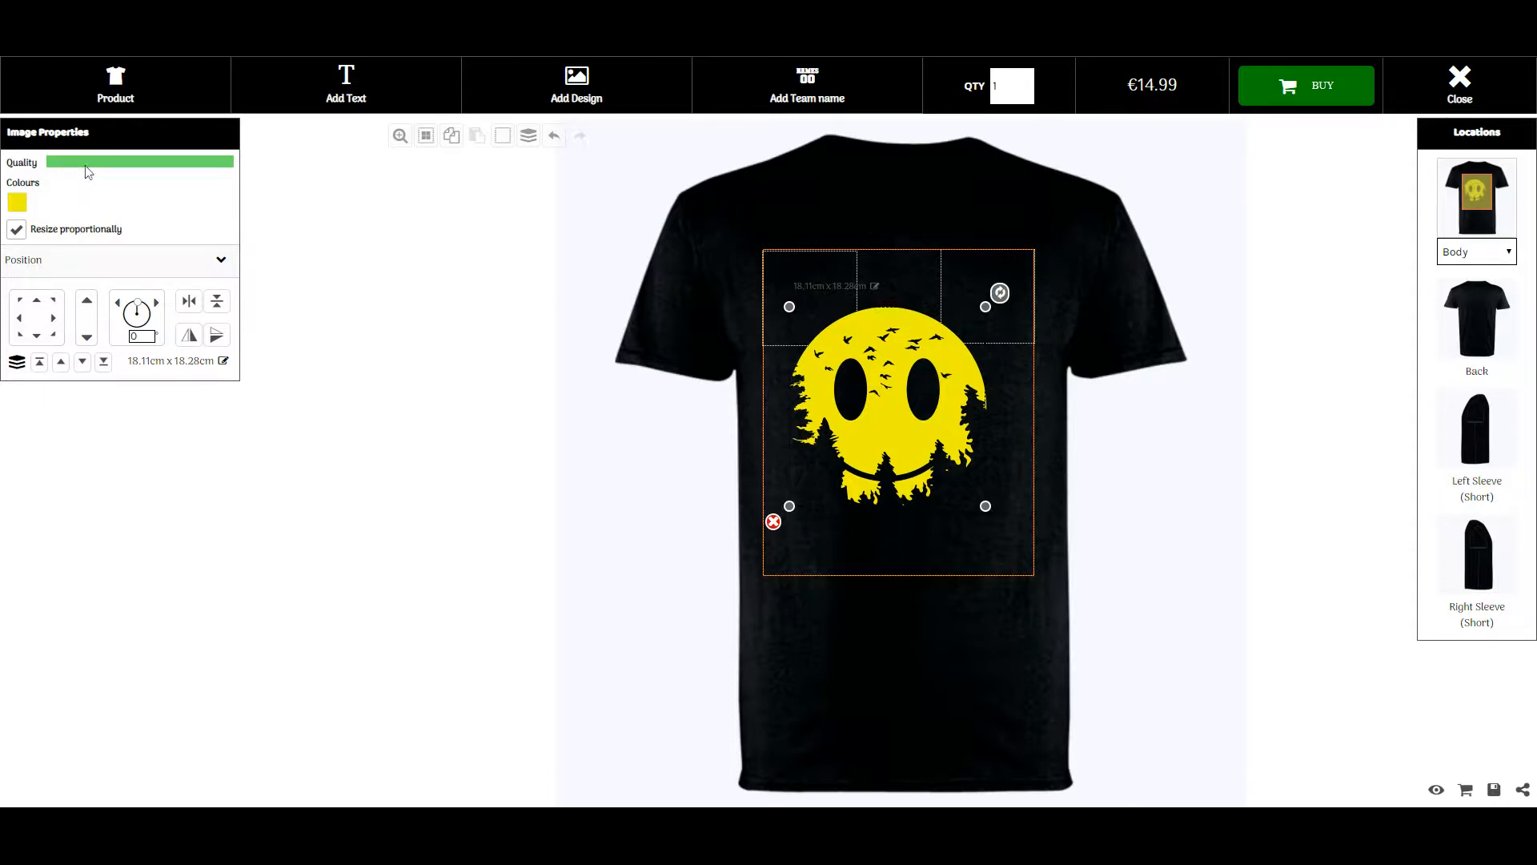
{"action": "mouse_move", "coordinate": [168, 169]}
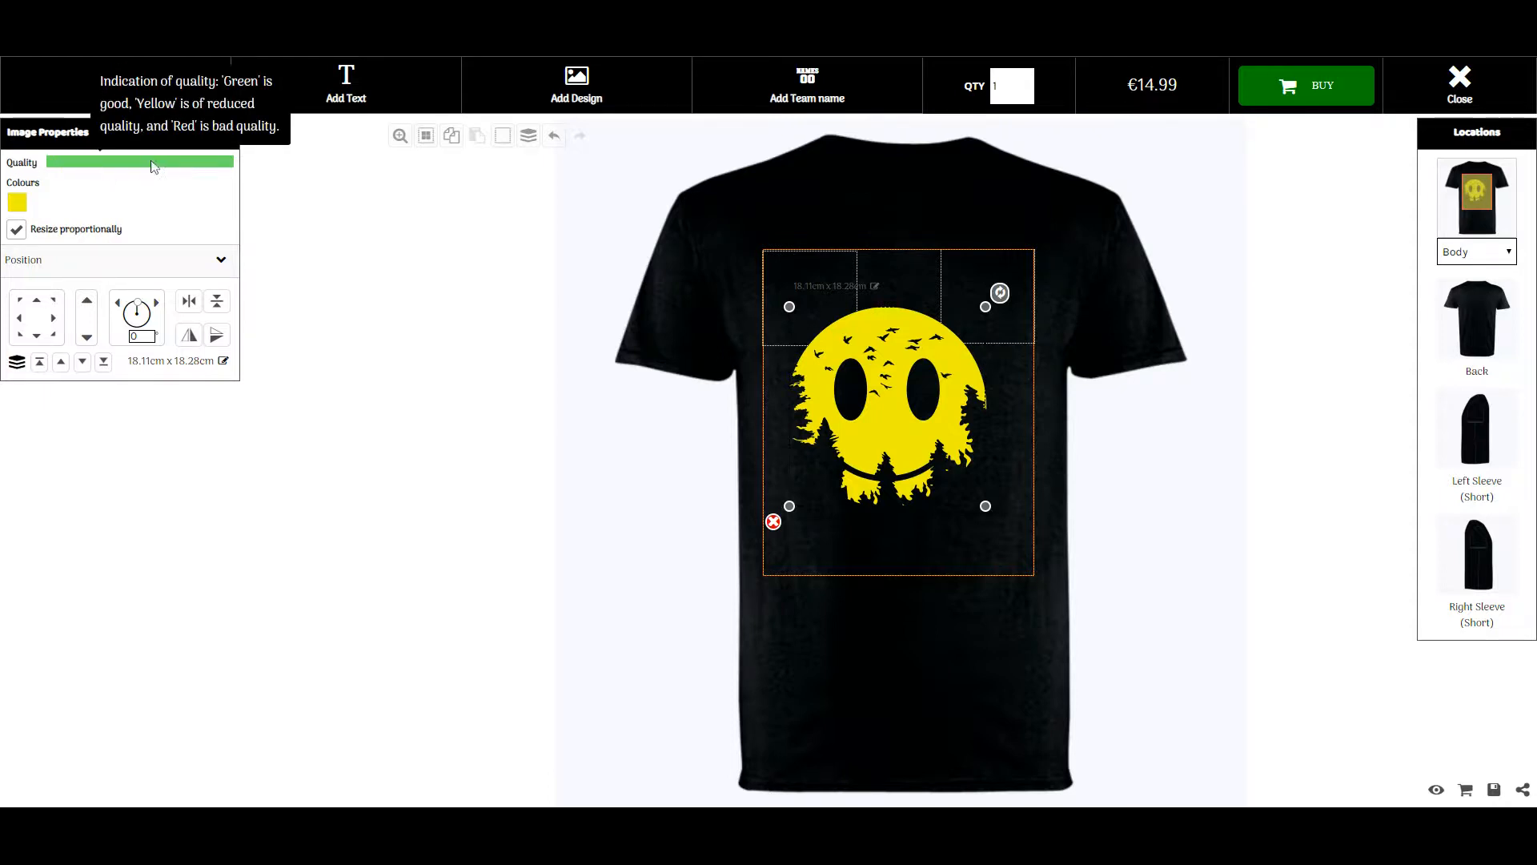
{"action": "left_click", "coordinate": [22, 207]}
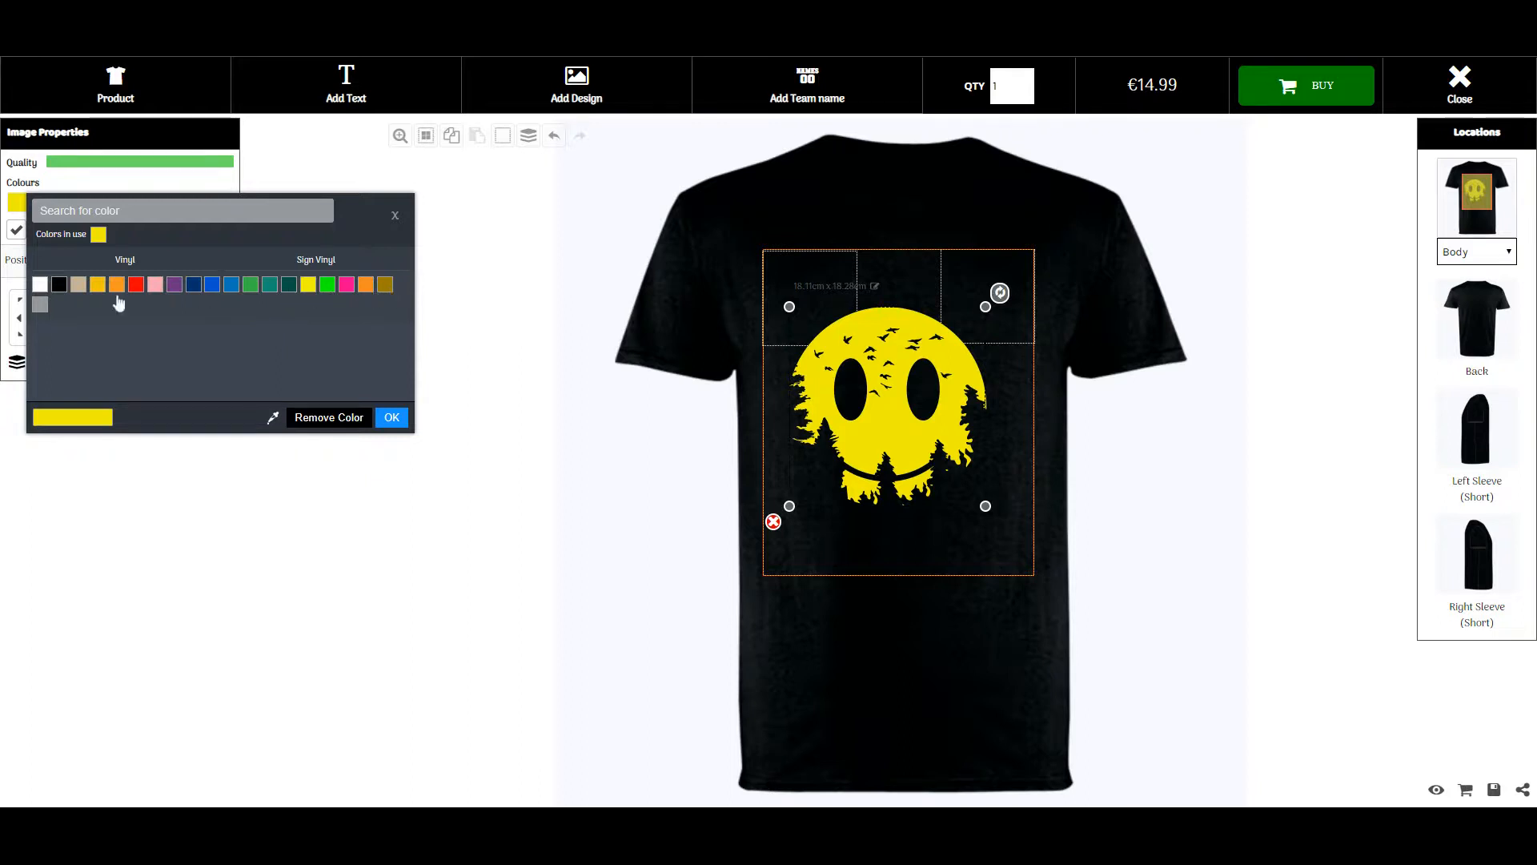
Recolour the design with the orange-yellow Vinyl Yellow swatch and confirm
{"action": "left_click", "coordinate": [98, 285]}
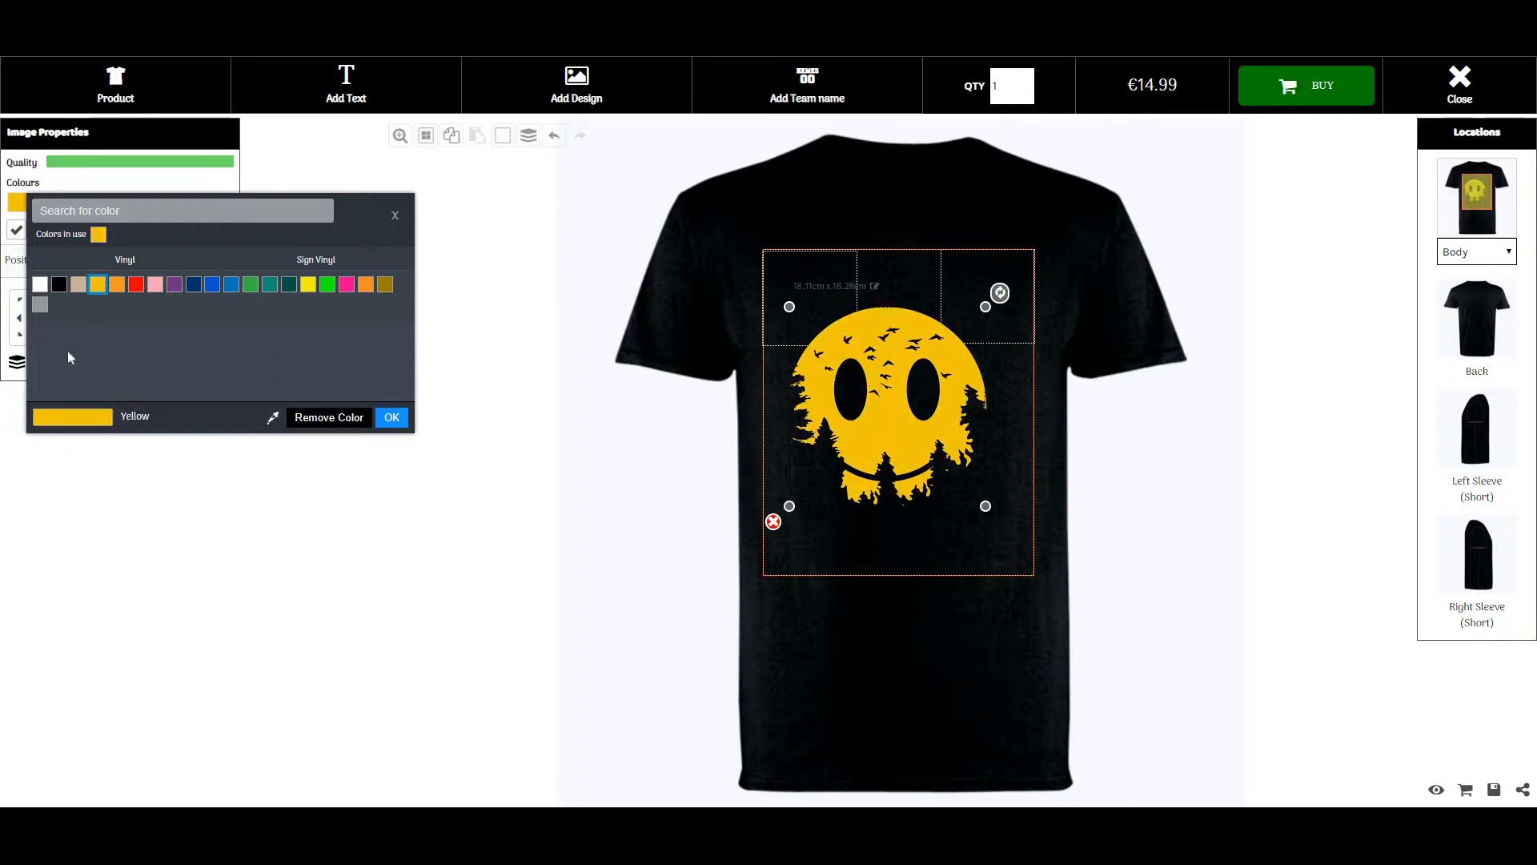
{"action": "left_click", "coordinate": [392, 418]}
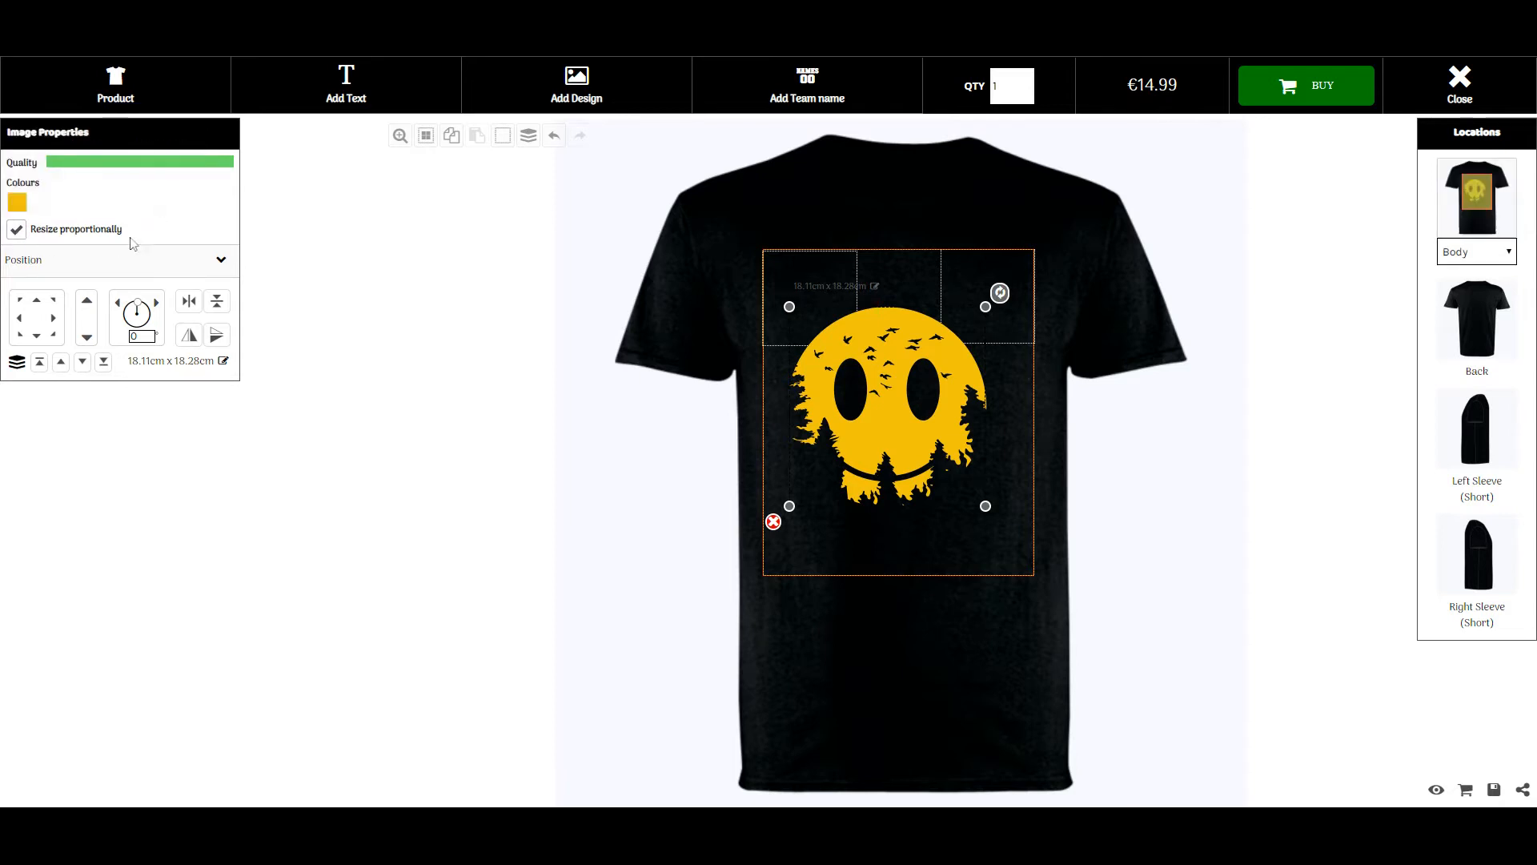
Nudge the design, shrink it to 18.07 × 18.24 cm, try rotating it, and centre it
{"action": "left_click", "coordinate": [37, 301]}
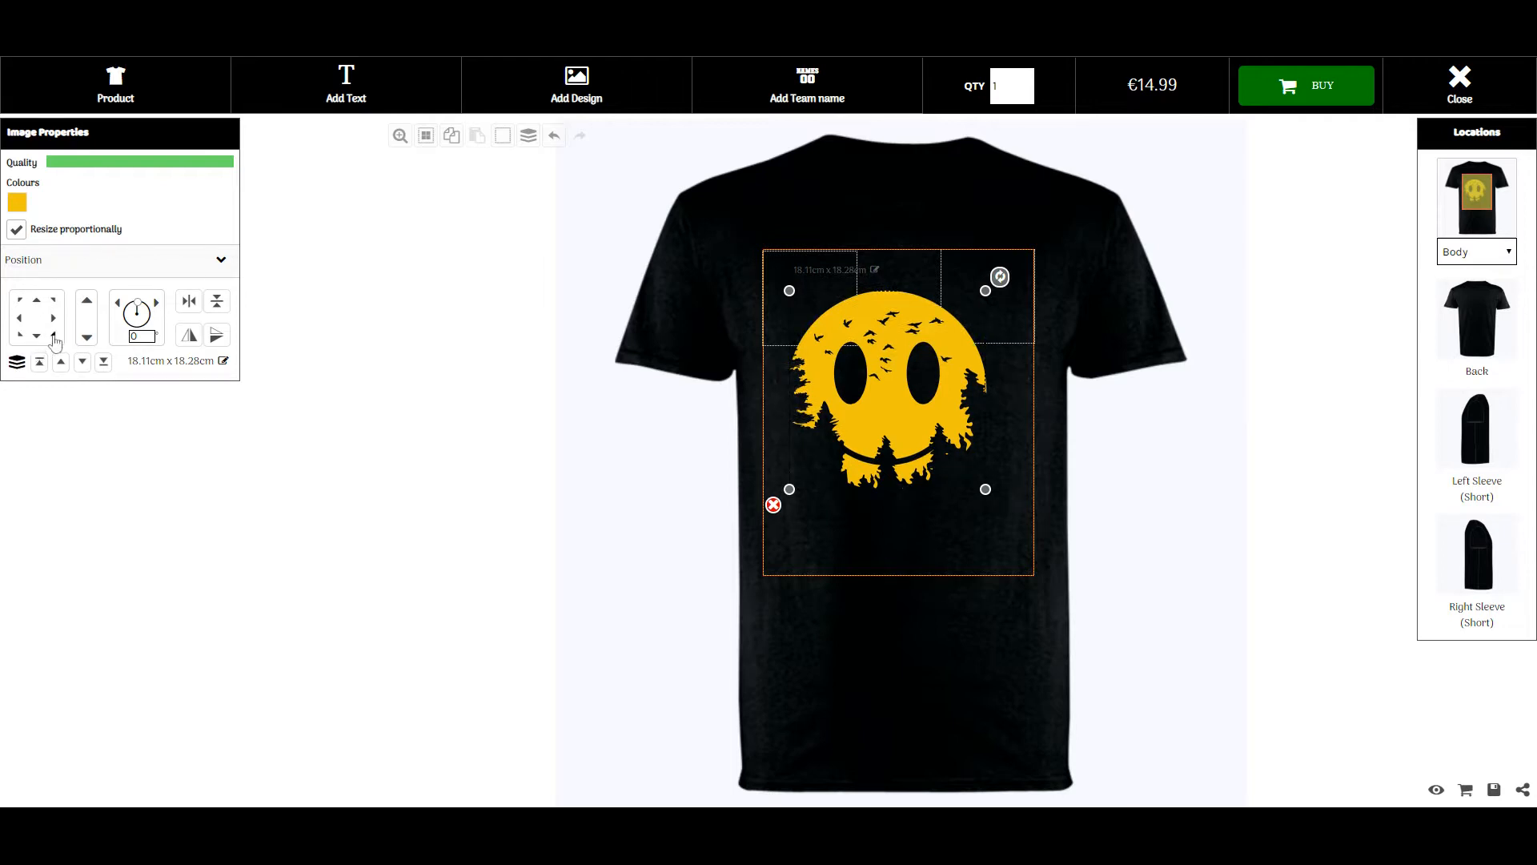
{"action": "left_click", "coordinate": [54, 336]}
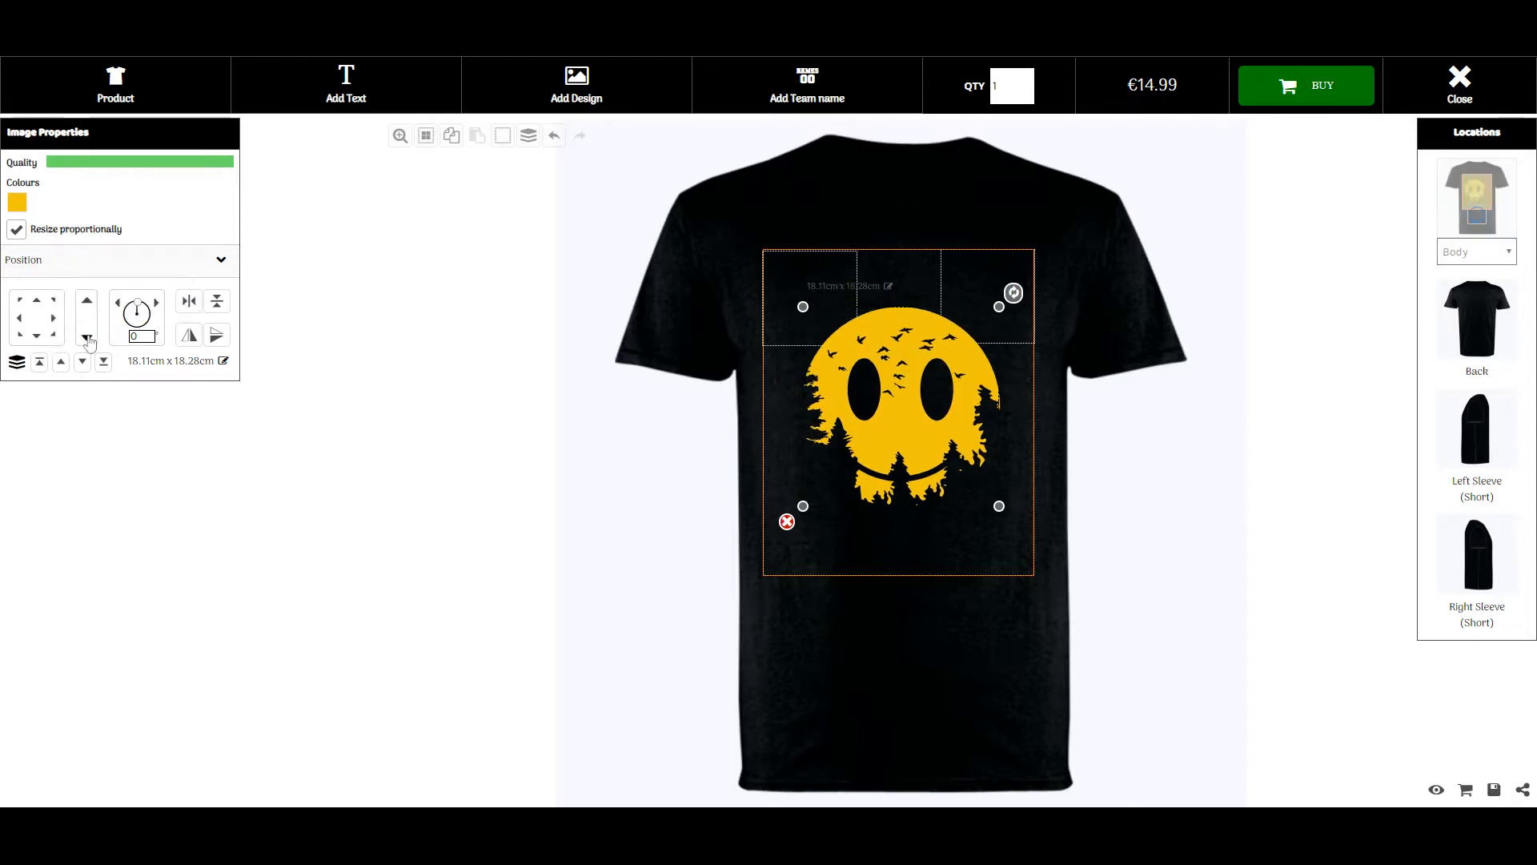
{"action": "left_click", "coordinate": [87, 338]}
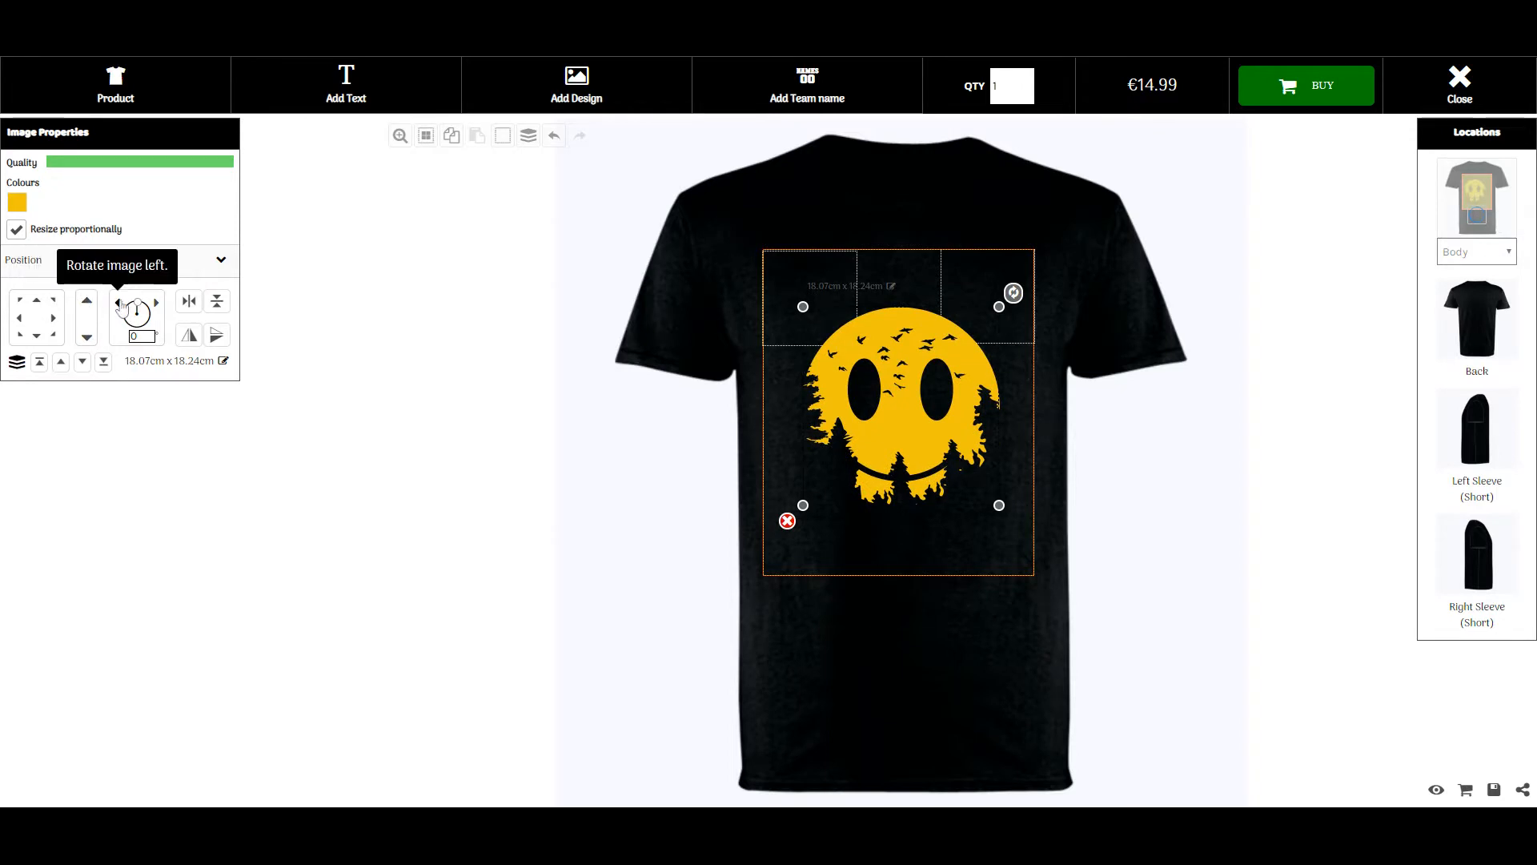
{"action": "left_click", "coordinate": [121, 307]}
{"action": "left_click", "coordinate": [156, 302]}
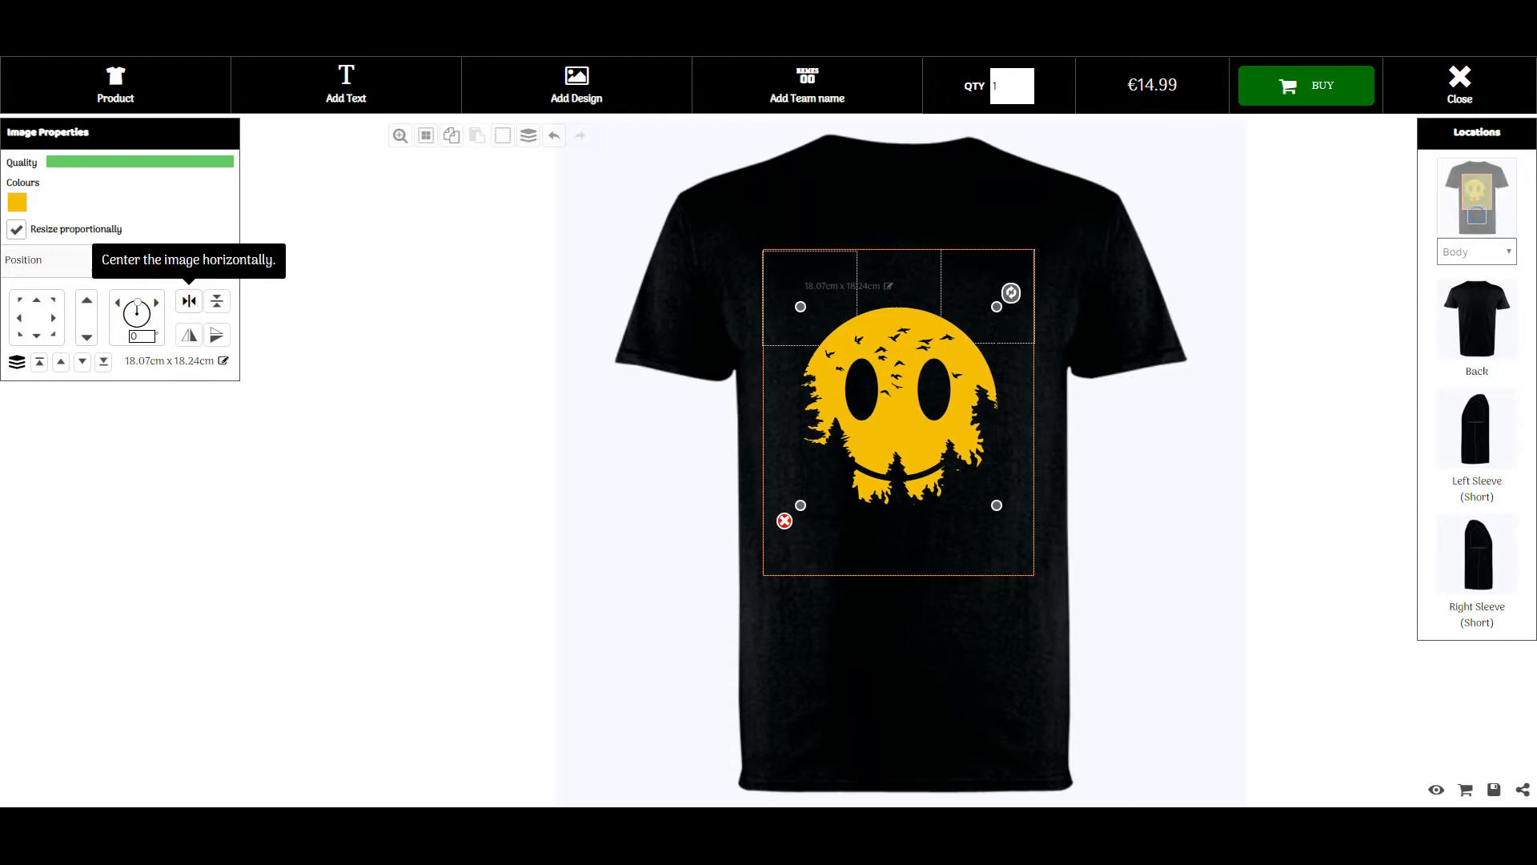
{"action": "left_click", "coordinate": [223, 302]}
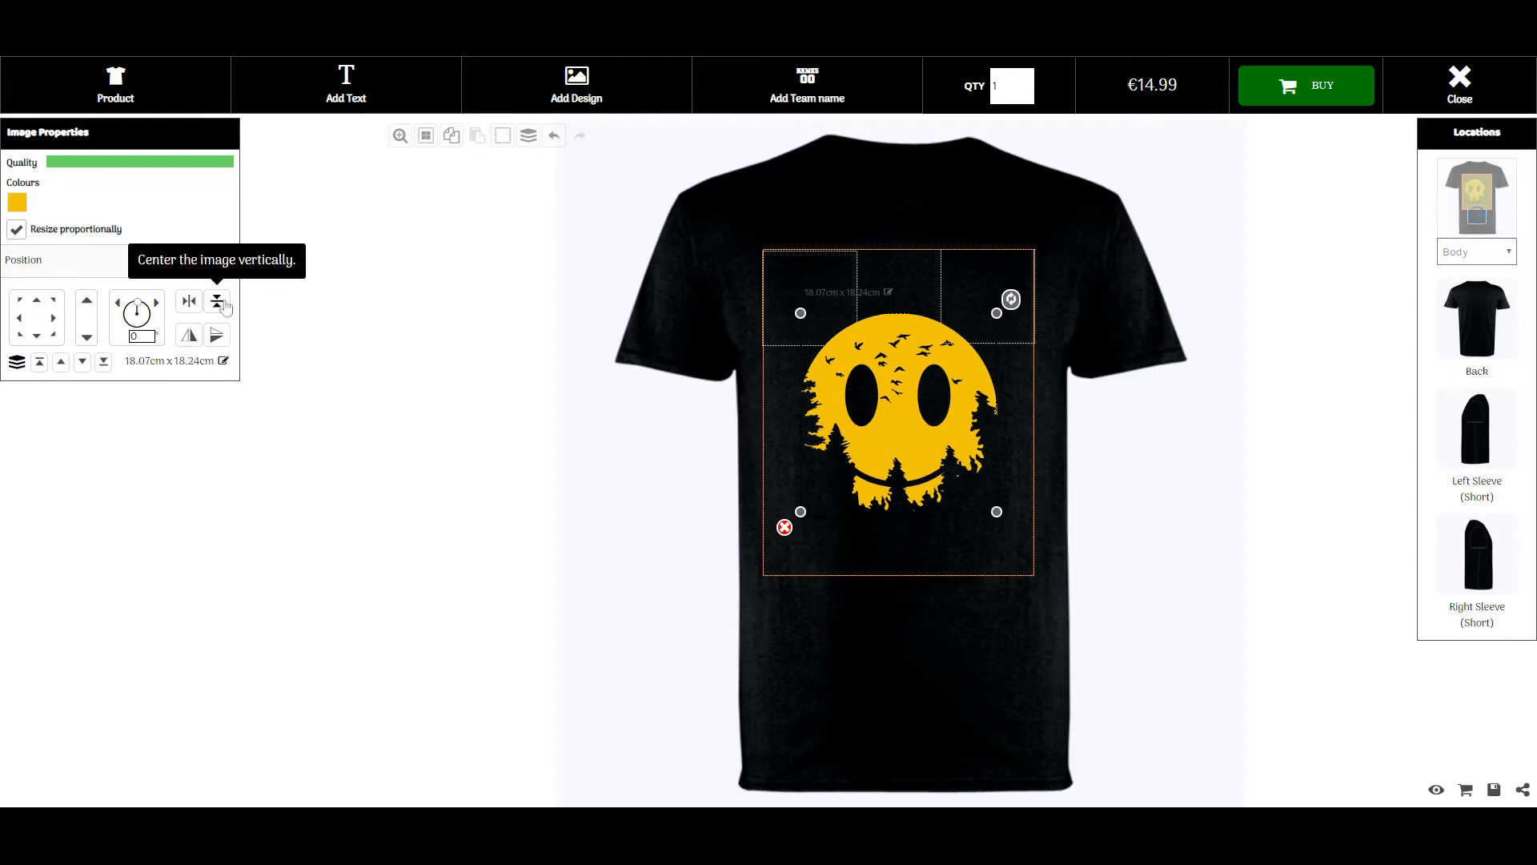
Test horizontal and vertical flips on the design, toggling each twice
{"action": "left_click", "coordinate": [190, 336]}
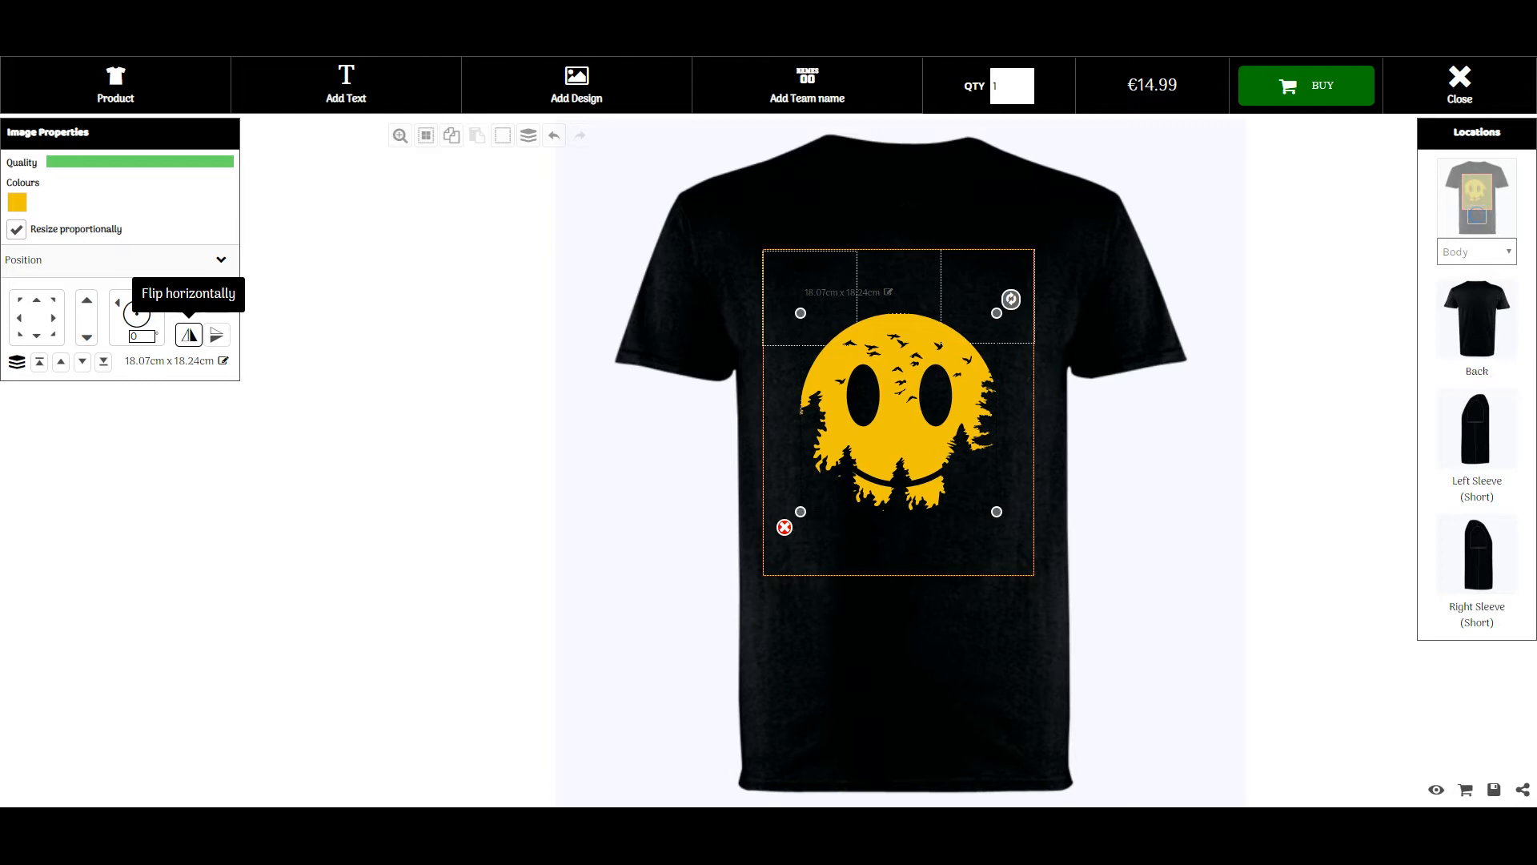
{"action": "left_click", "coordinate": [189, 336]}
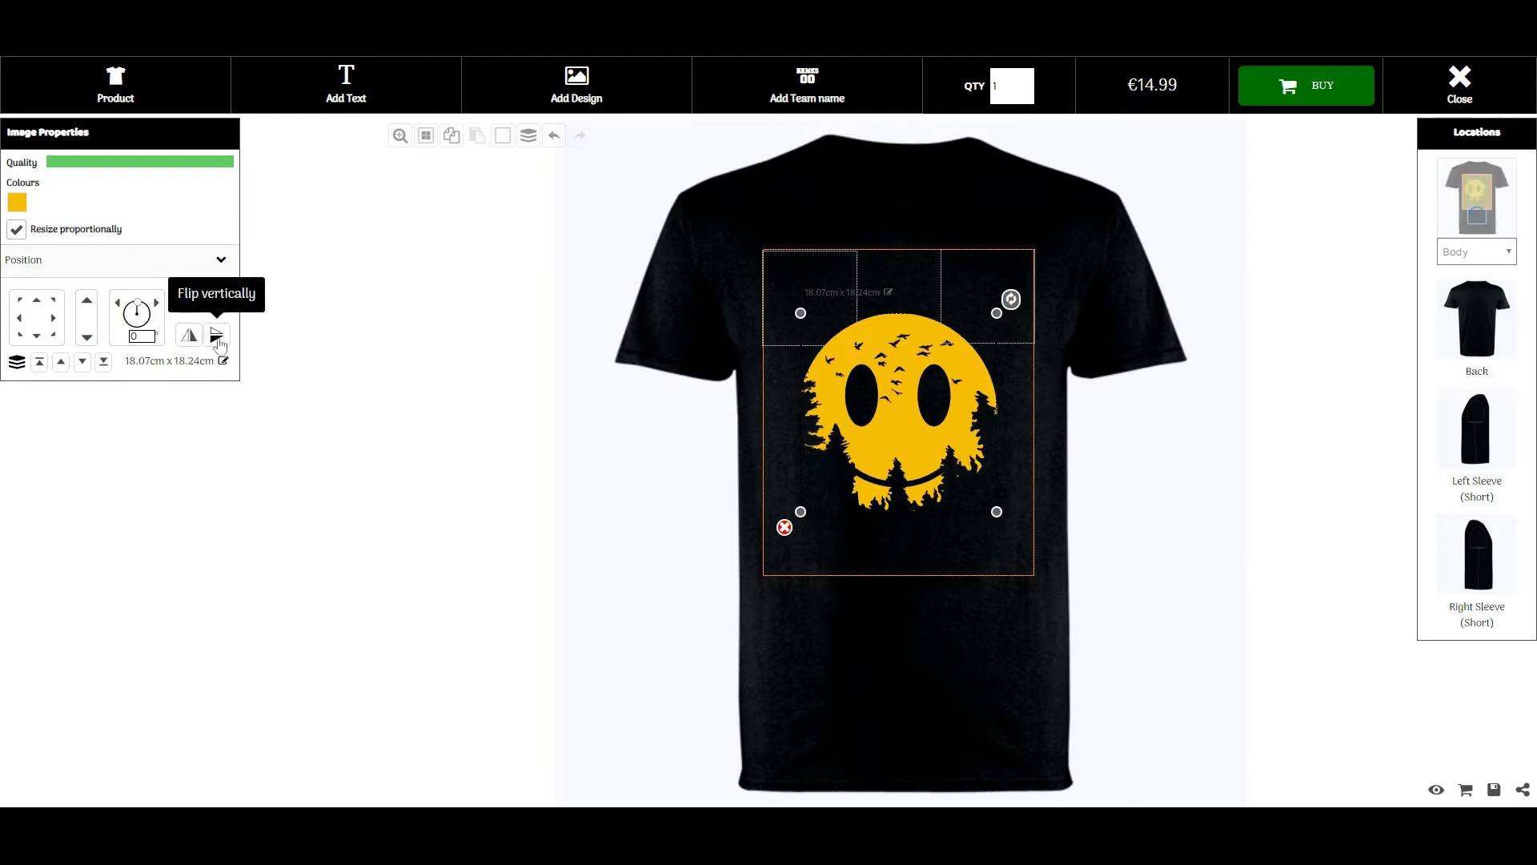
{"action": "left_click", "coordinate": [217, 337]}
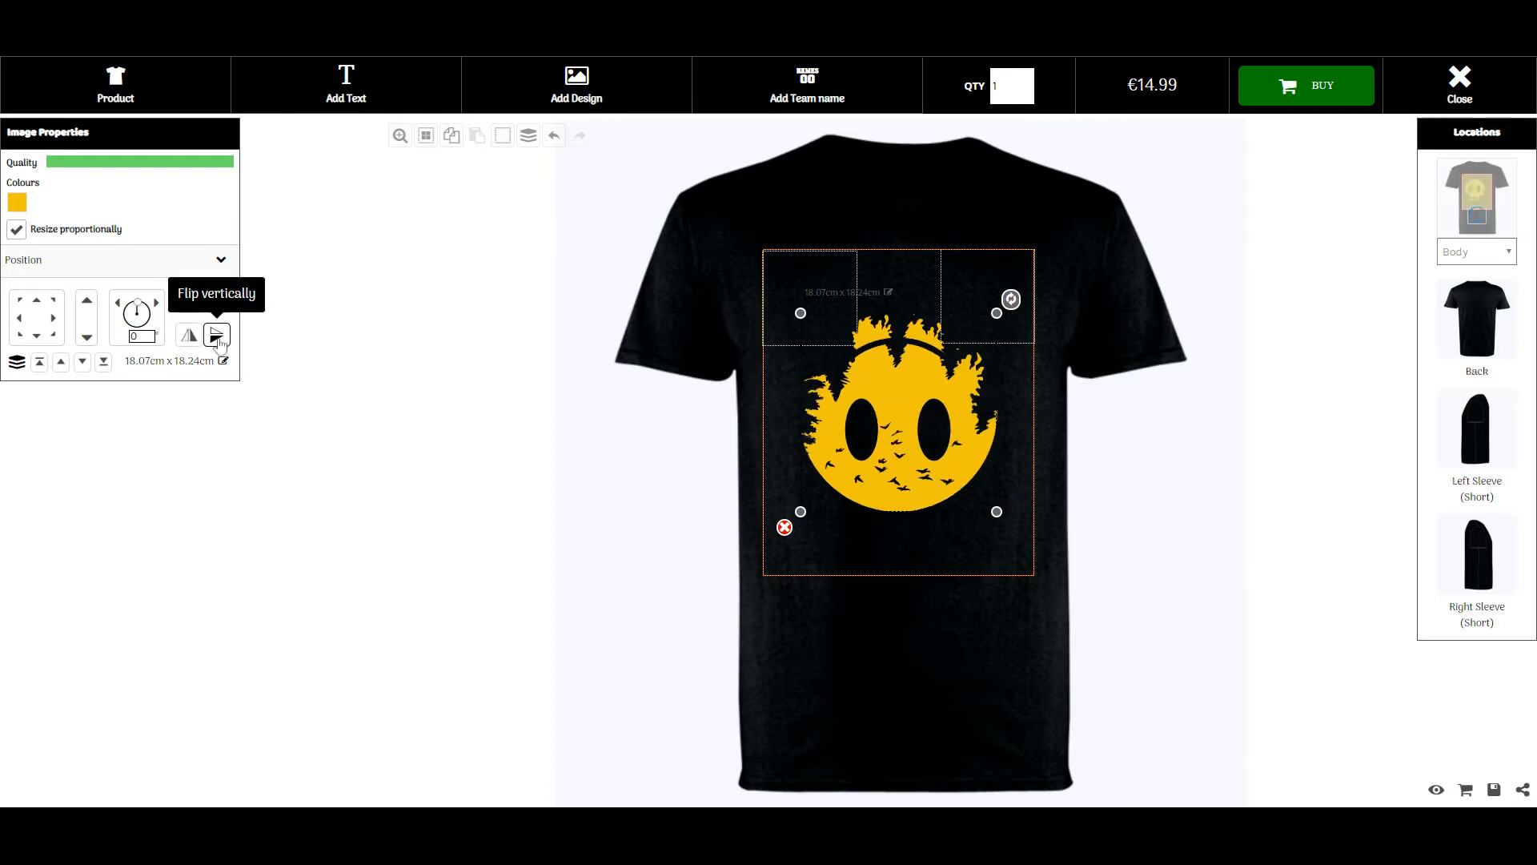
{"action": "left_click", "coordinate": [218, 339]}
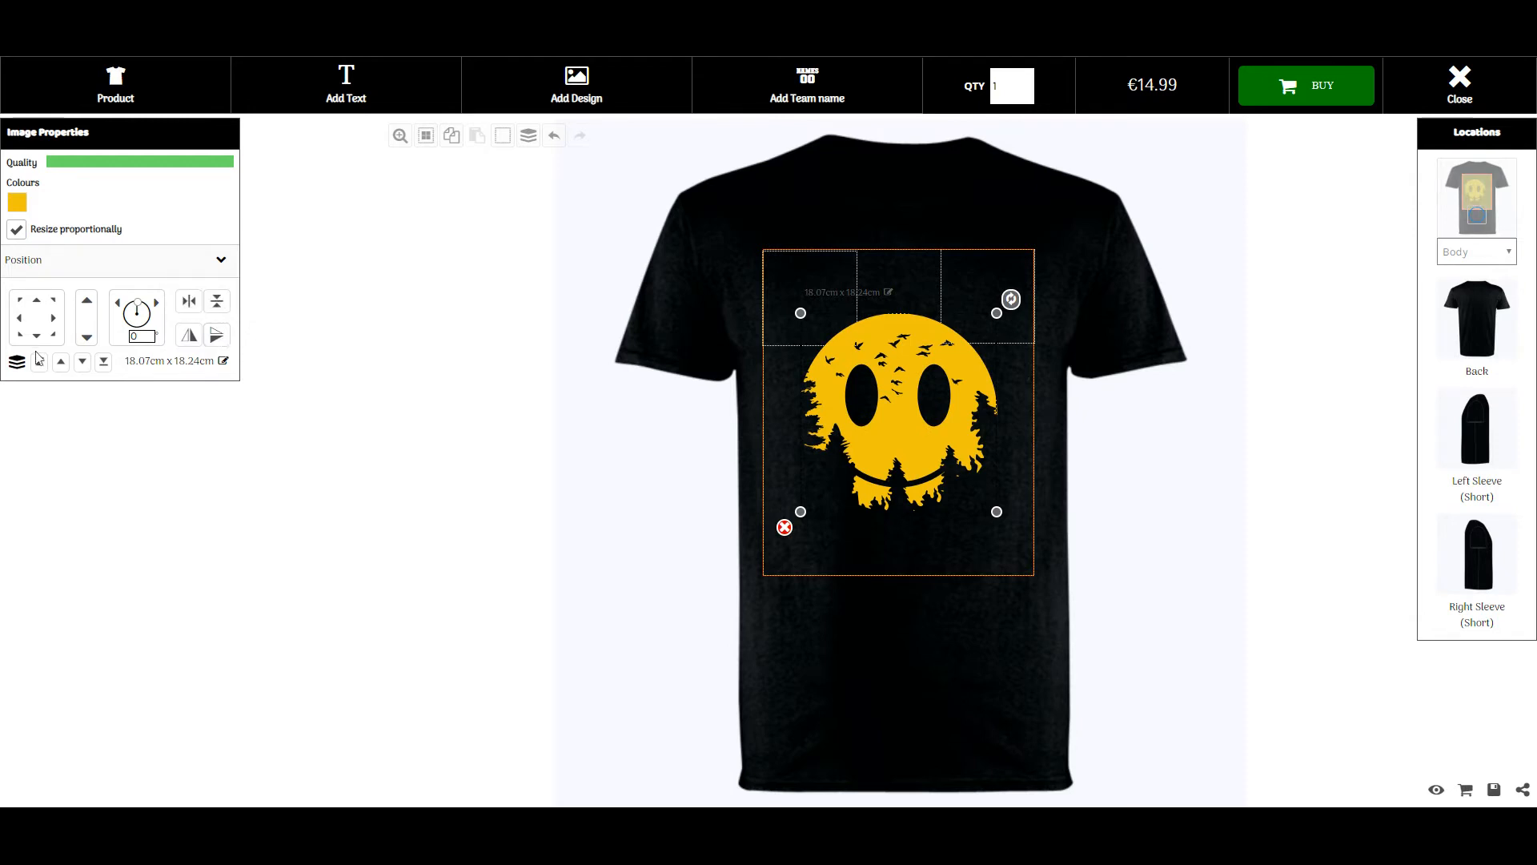